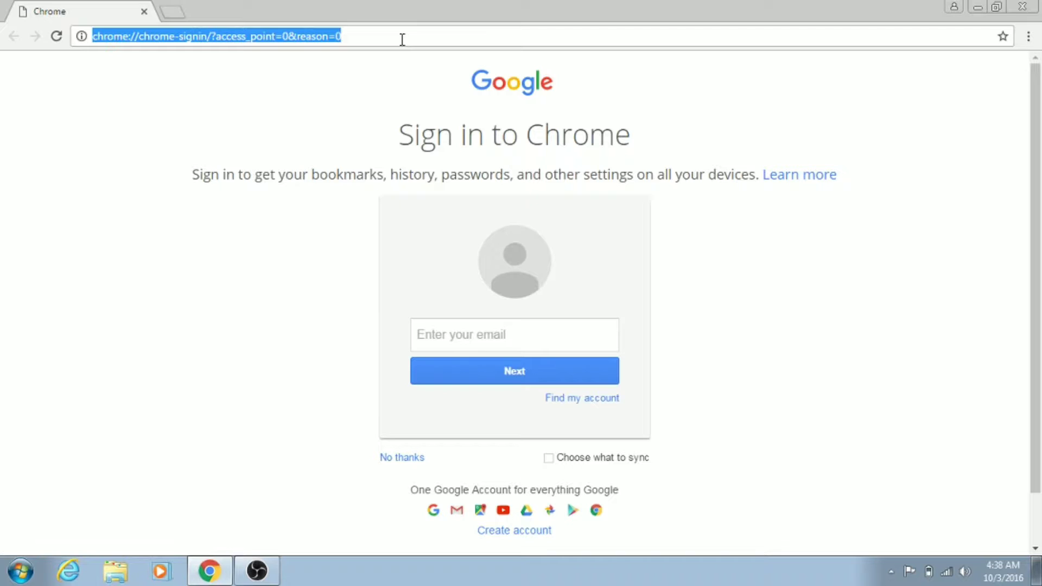
Enter download.ubnt.com in Chrome's address bar, correcting the typos, and load the site
type("donw")
key("BackSpace")
key("BackSpace")
type("wnload,")
key("BackSpace")
type(".ubnt.com")
key("Return")
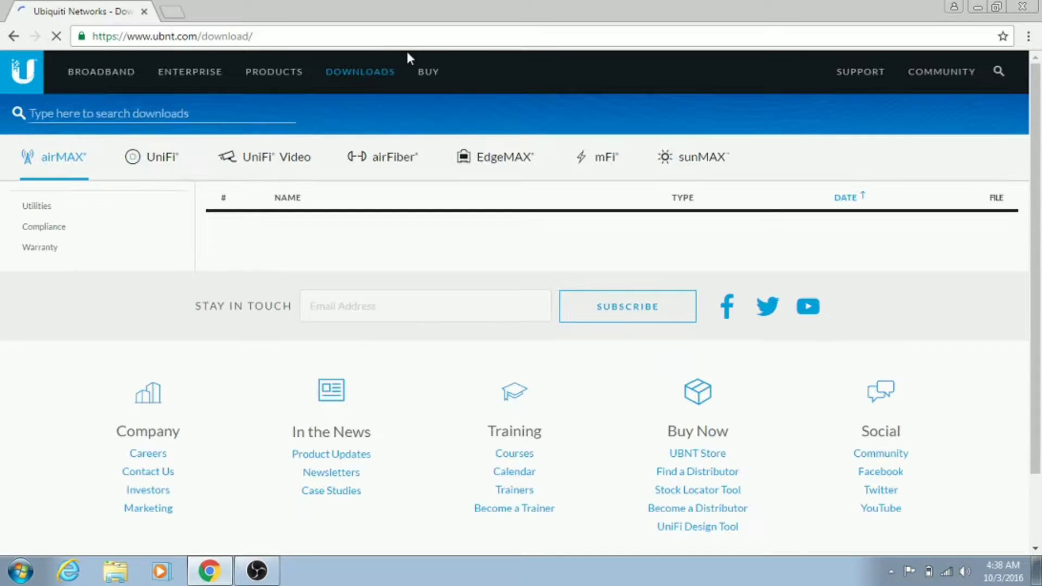
Download UniFi-installer.exe for UniFi 5.2.7 Controller for Windows, accepting the license agreement
left_click(164, 162)
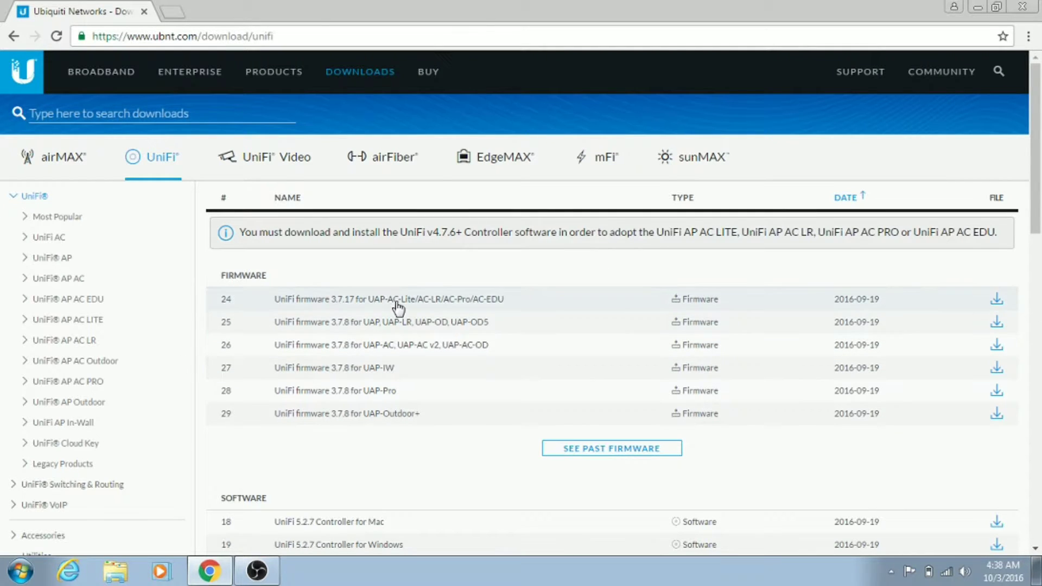
scroll(369, 376, "down", 5)
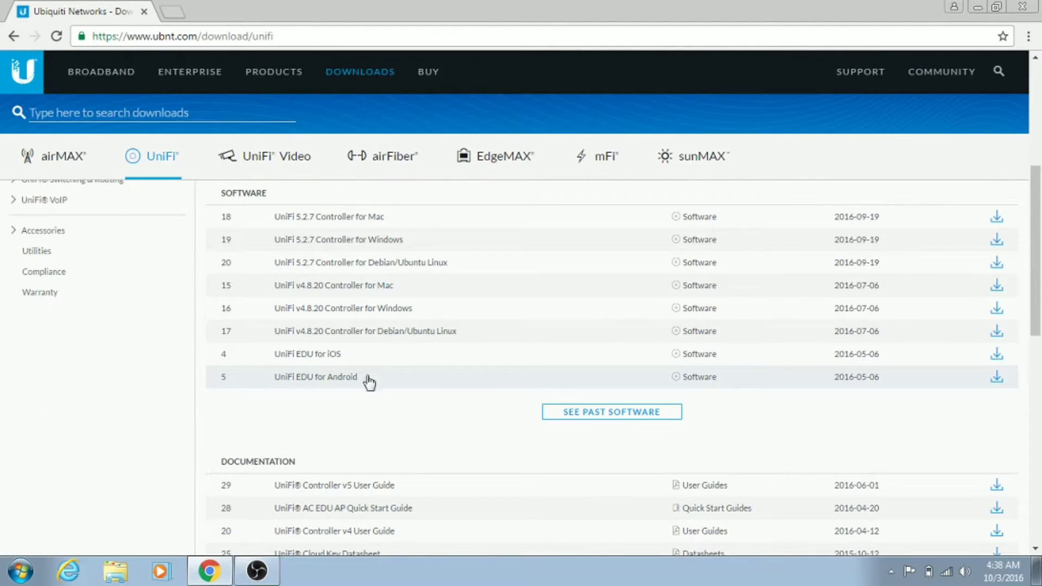
left_click(431, 247)
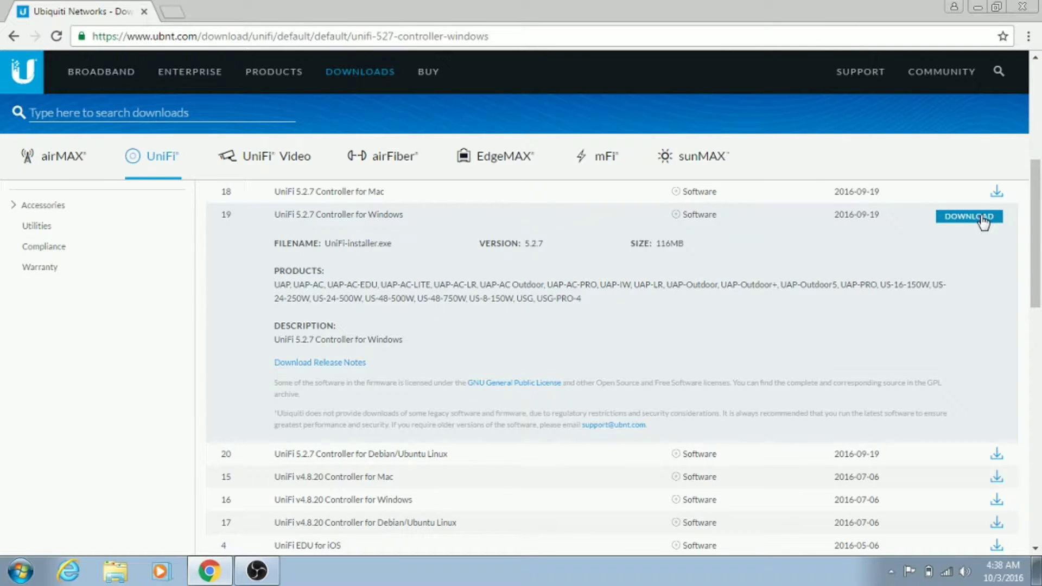
left_click(983, 217)
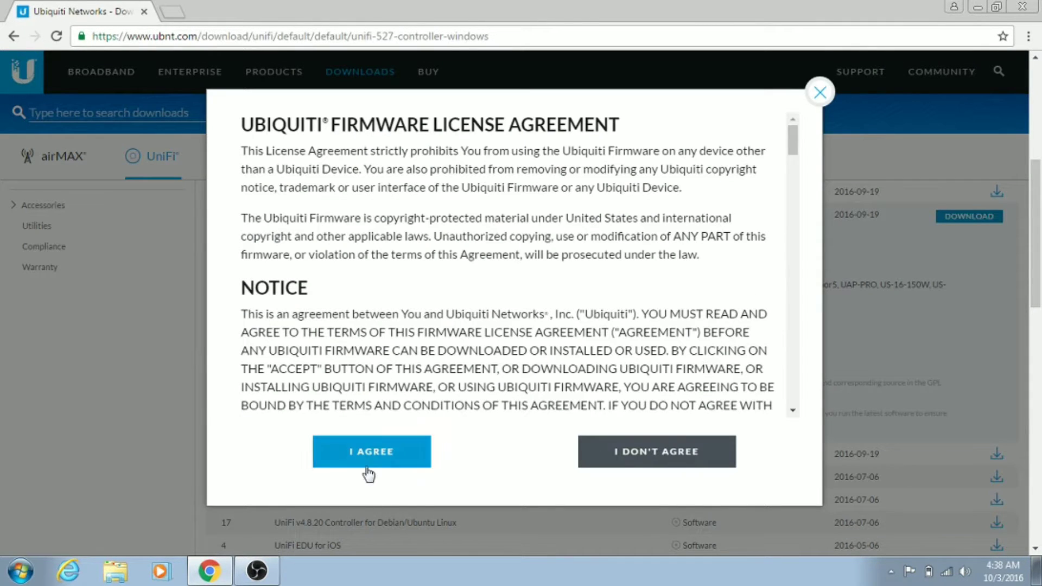
left_click(369, 468)
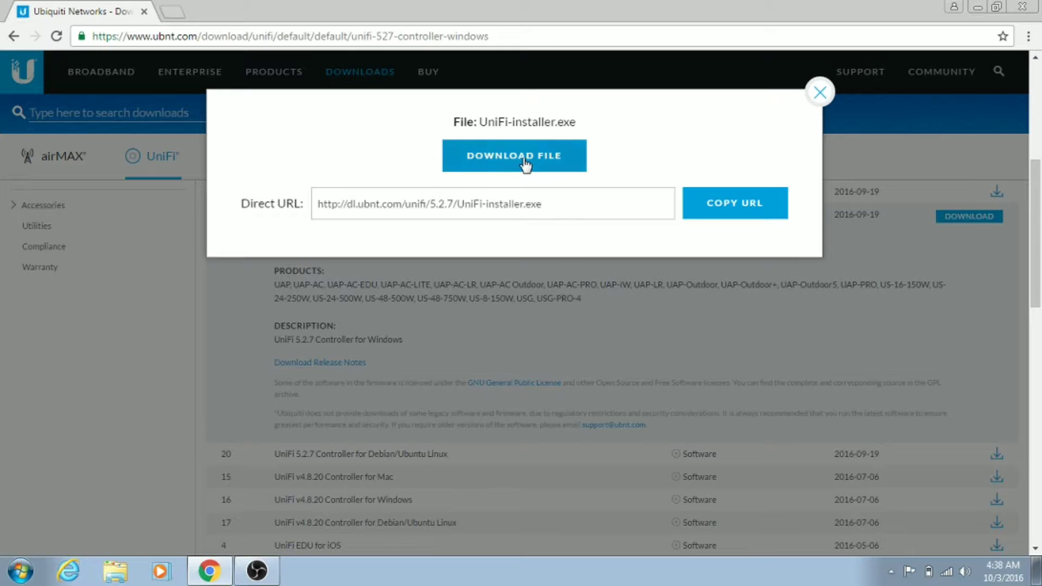
left_click(537, 157)
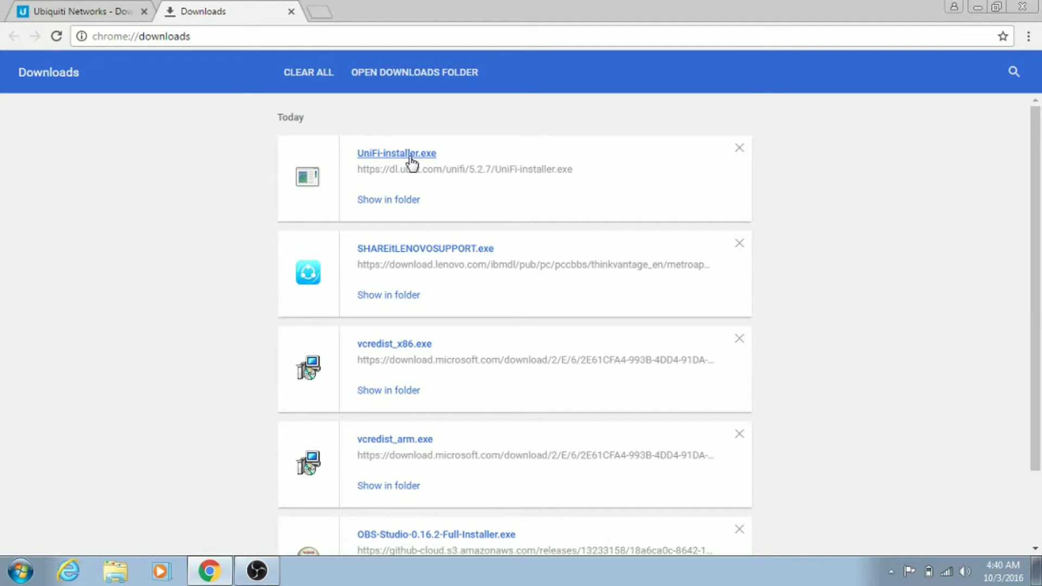
Run UniFi-installer.exe and accept the Java-required prompt to go to java.com
left_click(411, 162)
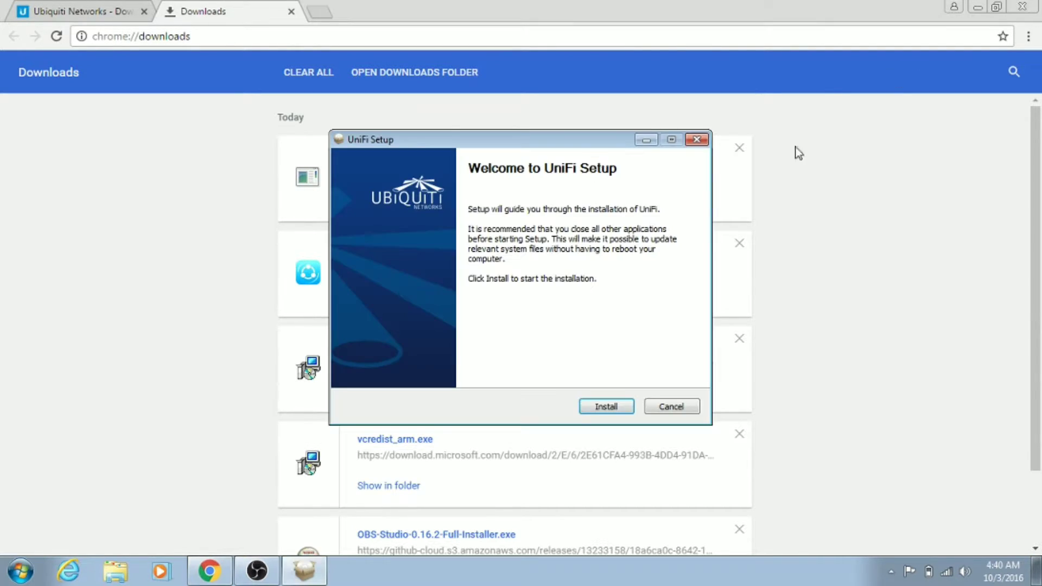
left_click(603, 408)
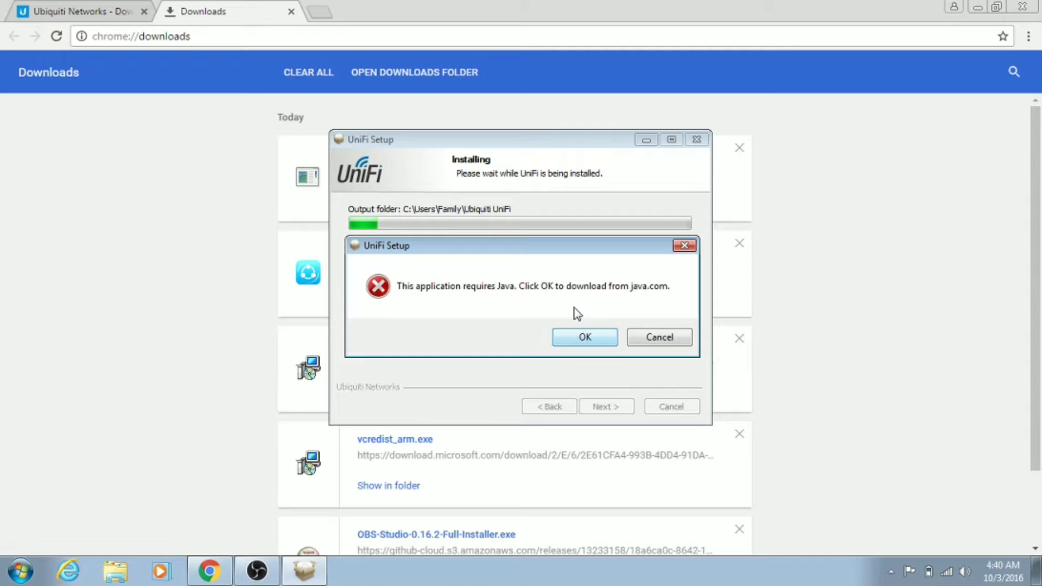
left_click(580, 341)
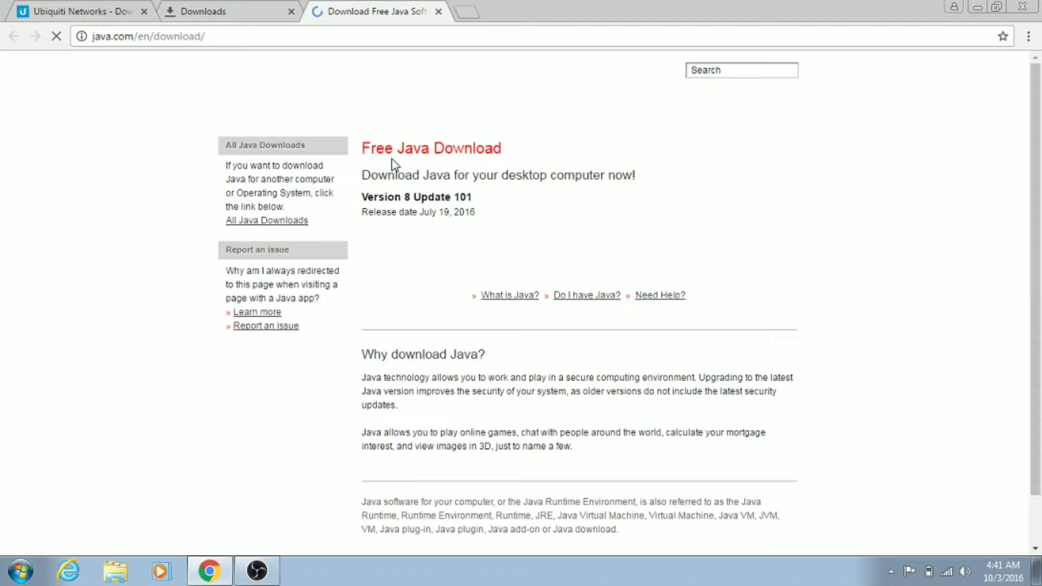
Agree and download jre-8u101-windows-x64.exe from java.com, then show all downloads
left_click(517, 256)
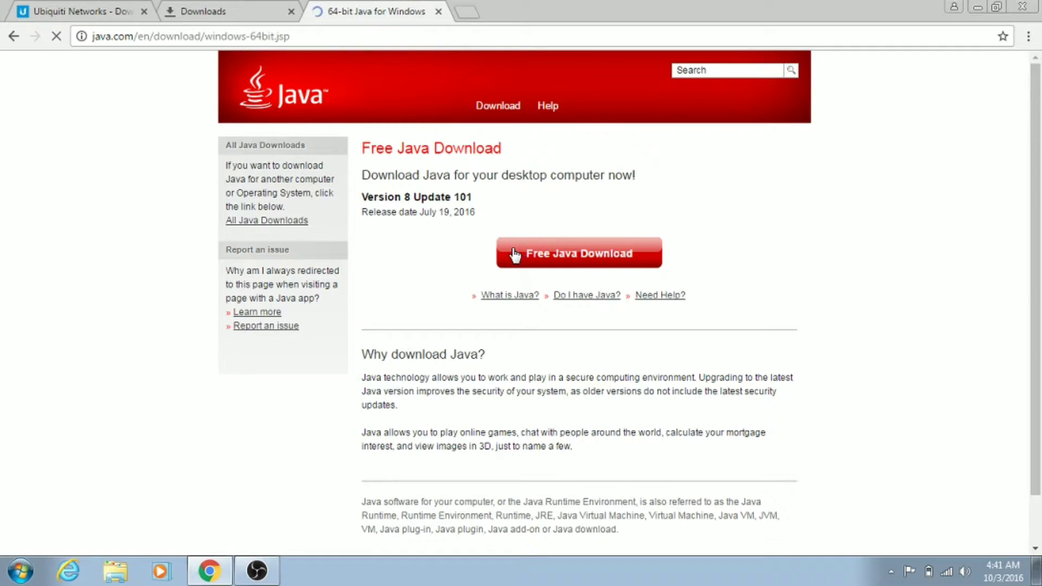
left_click(565, 315)
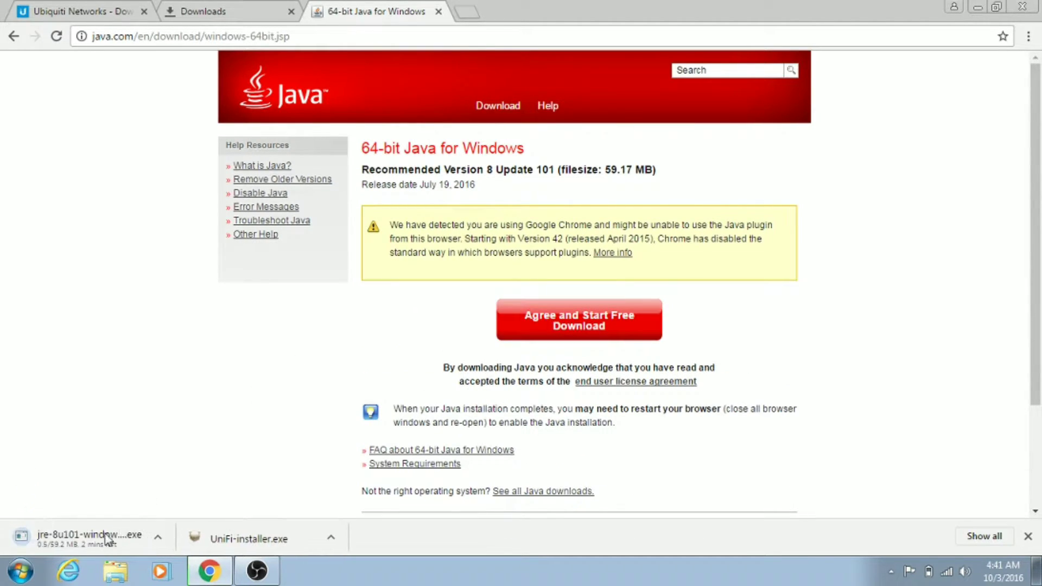
left_click(996, 535)
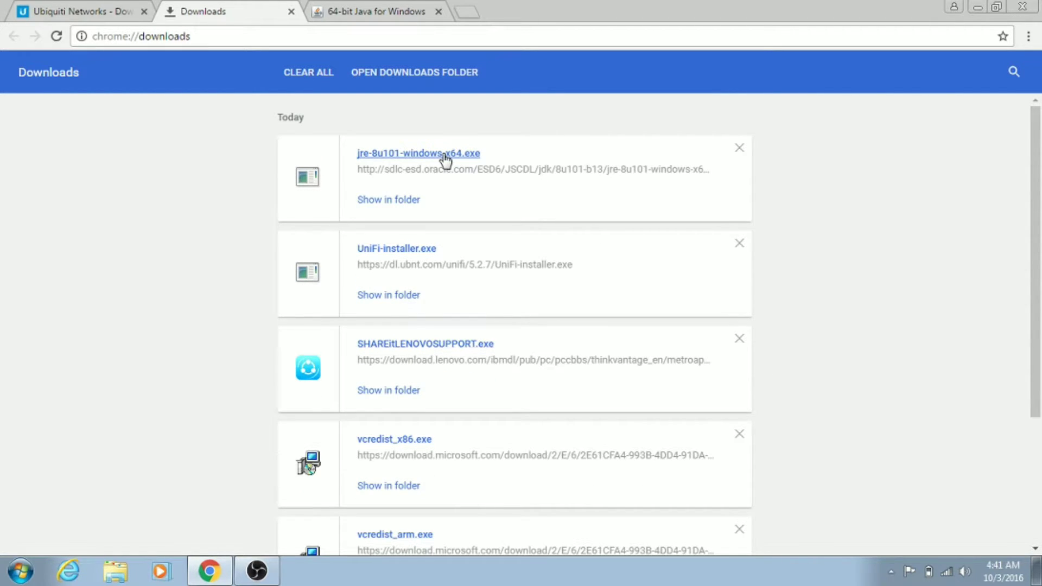
Run jre-8u101-windows-x64.exe to install Java 8 Update 101, then close the finished setup
left_click(444, 155)
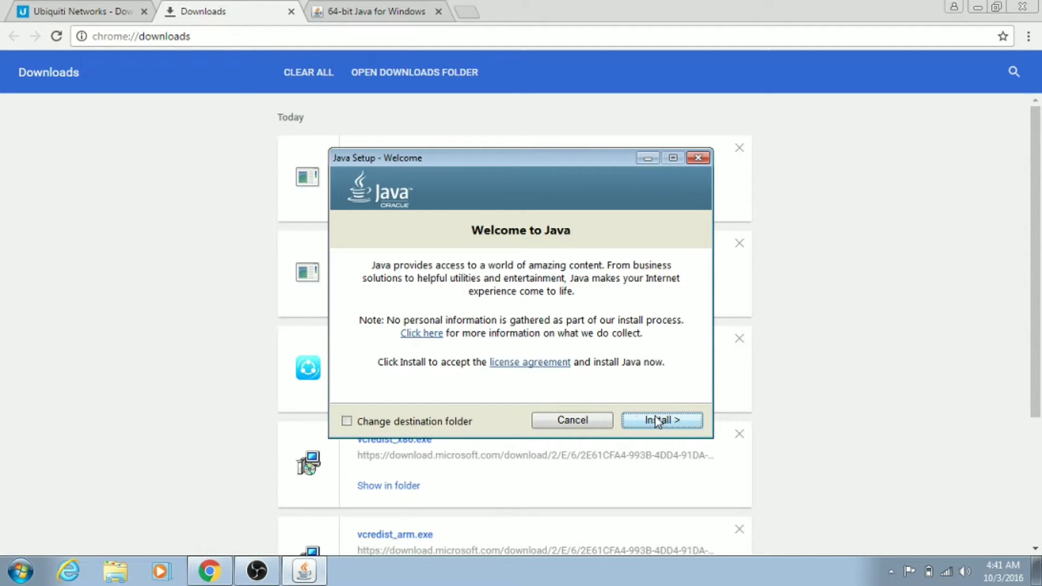
left_click(658, 421)
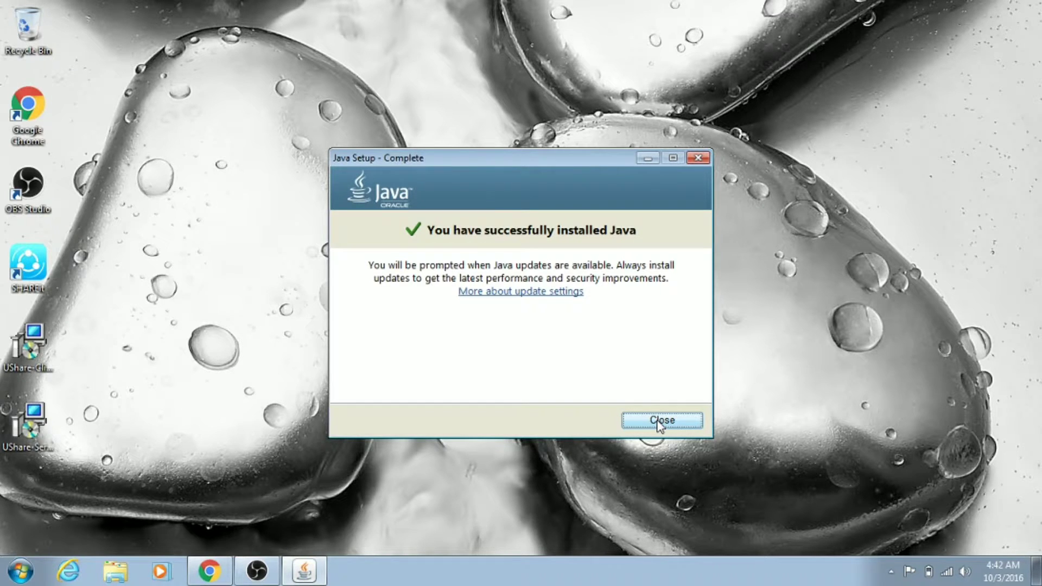
left_click(660, 423)
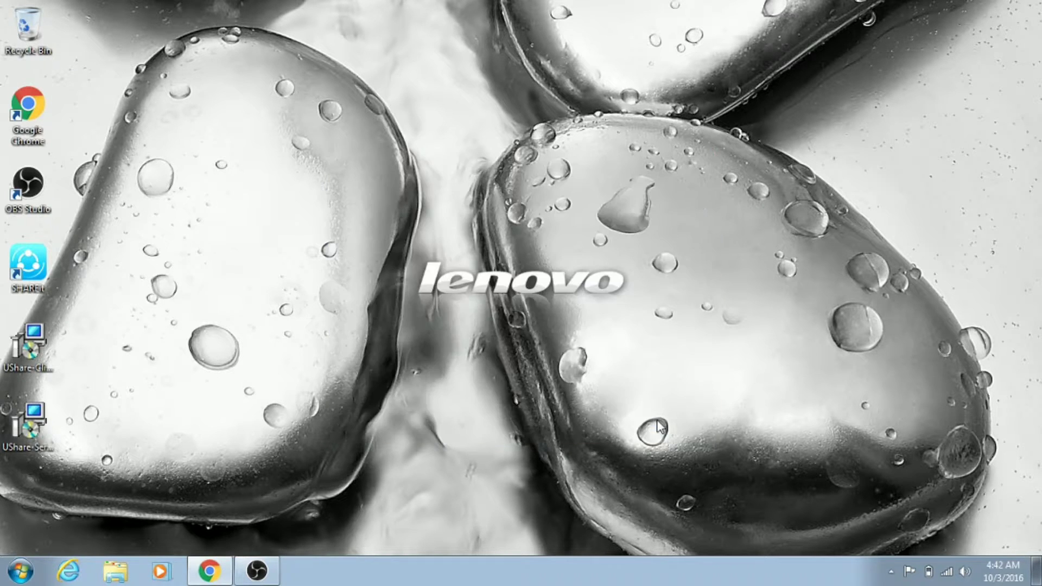
Rerun UniFi-installer.exe from Chrome's downloads and finish installing UniFi
left_click(209, 570)
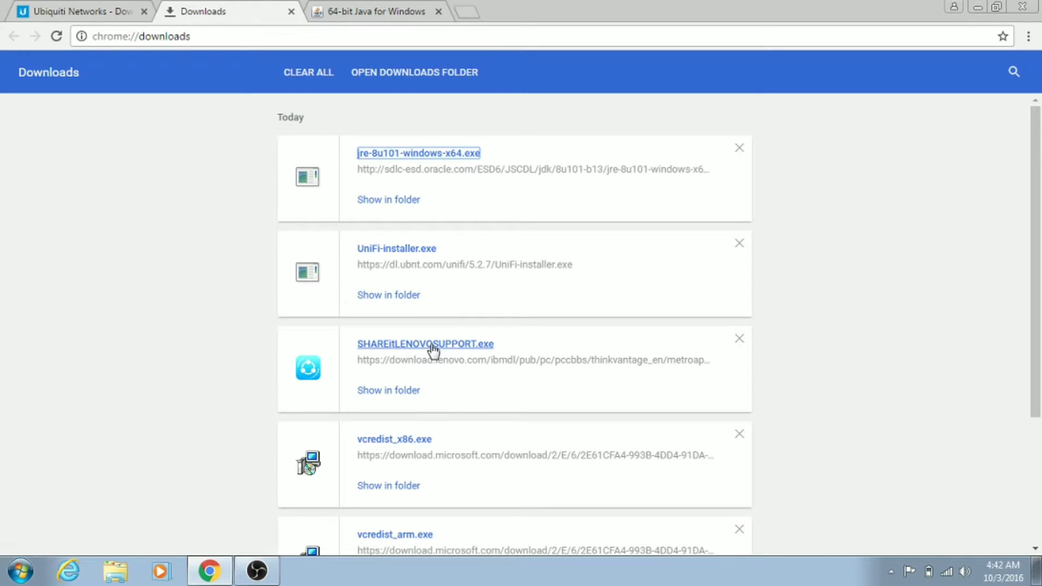
left_click(383, 251)
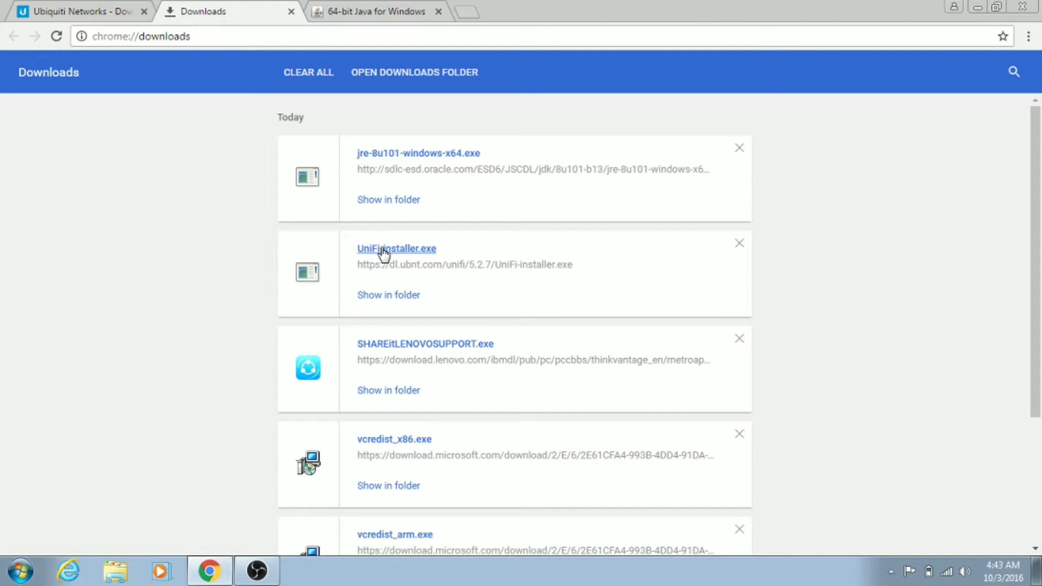
left_click(596, 412)
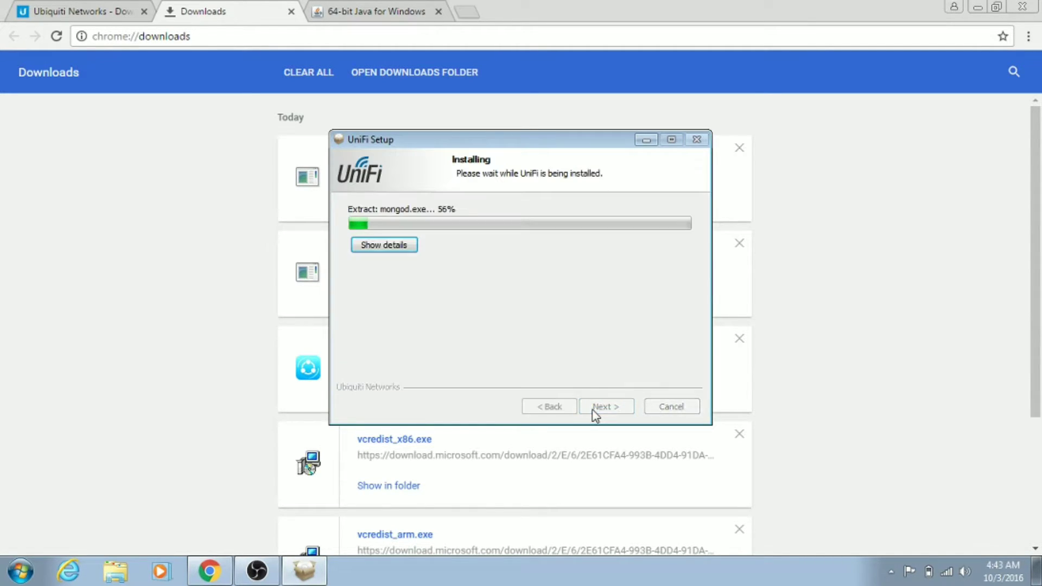
left_click(978, 9)
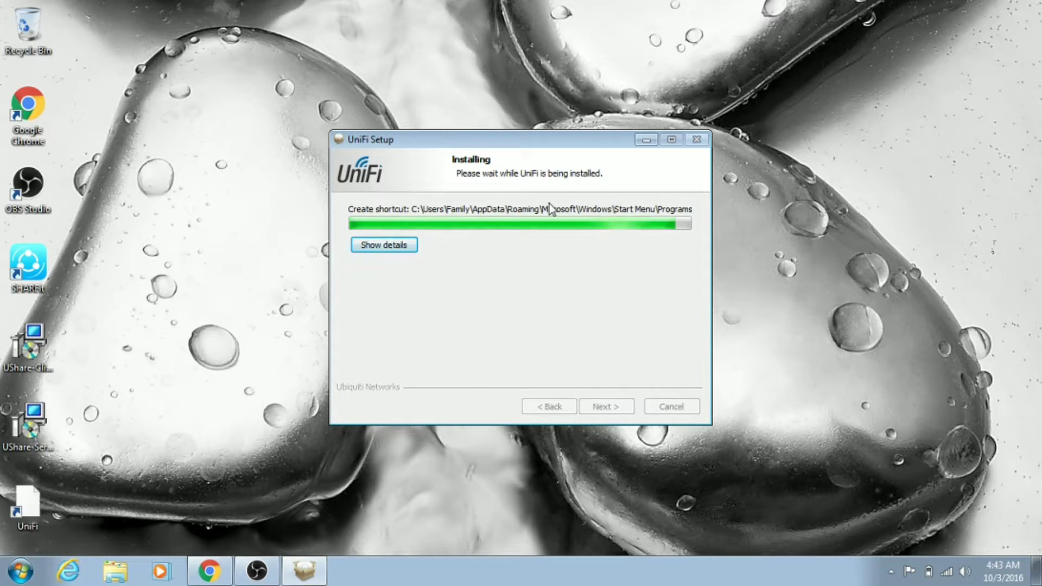
left_click(593, 404)
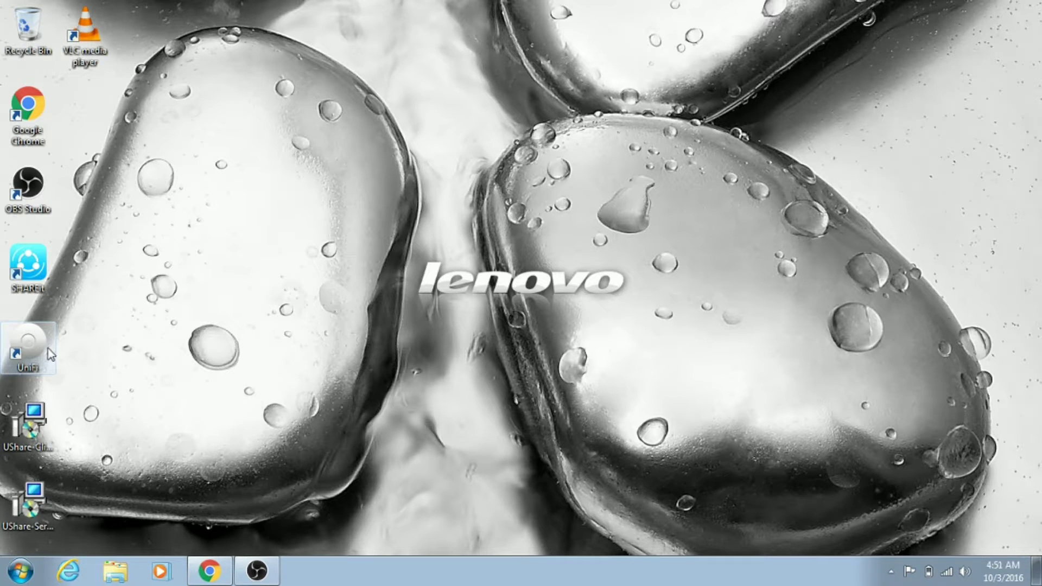
Launch UniFi from the desktop icon and proceed past the certificate warning to localhost:8443
double_click(50, 354)
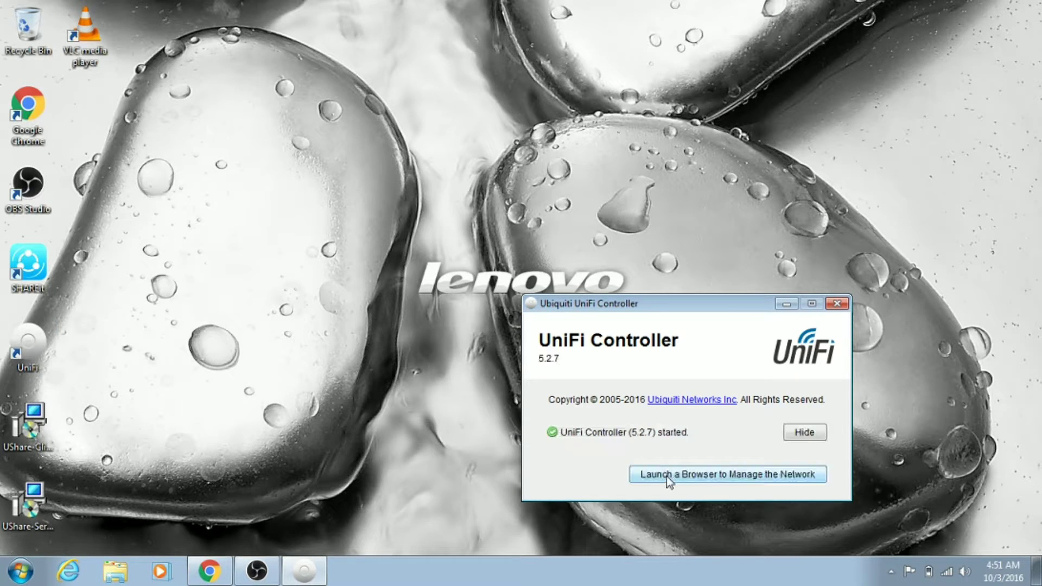
left_click(666, 477)
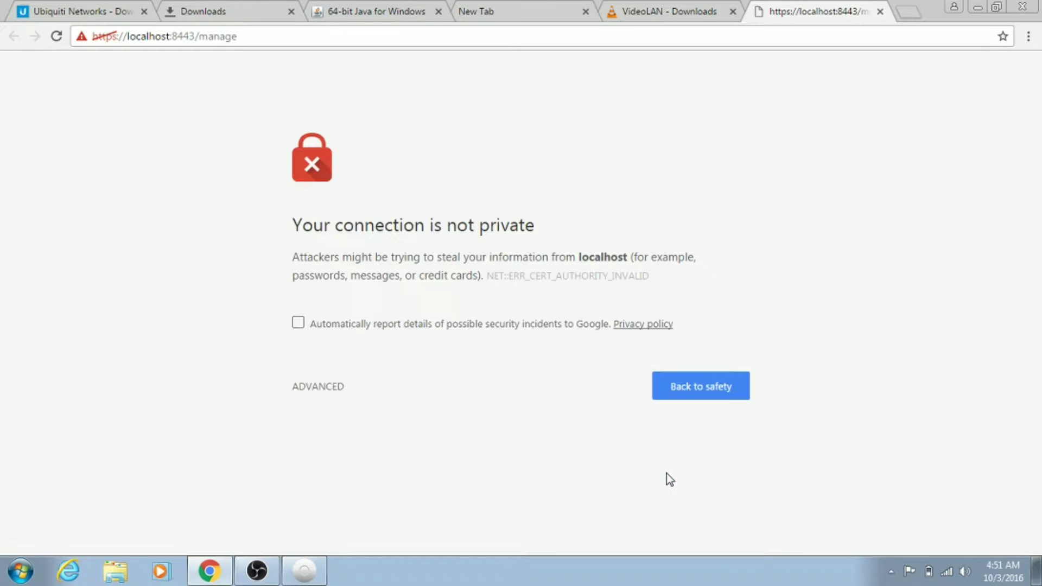
left_click(320, 386)
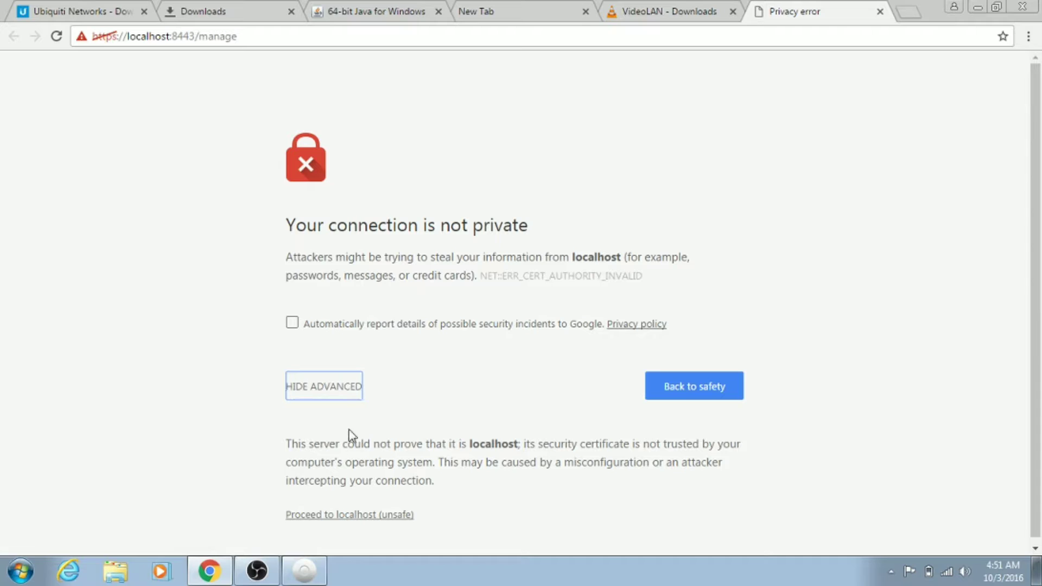
left_click(332, 516)
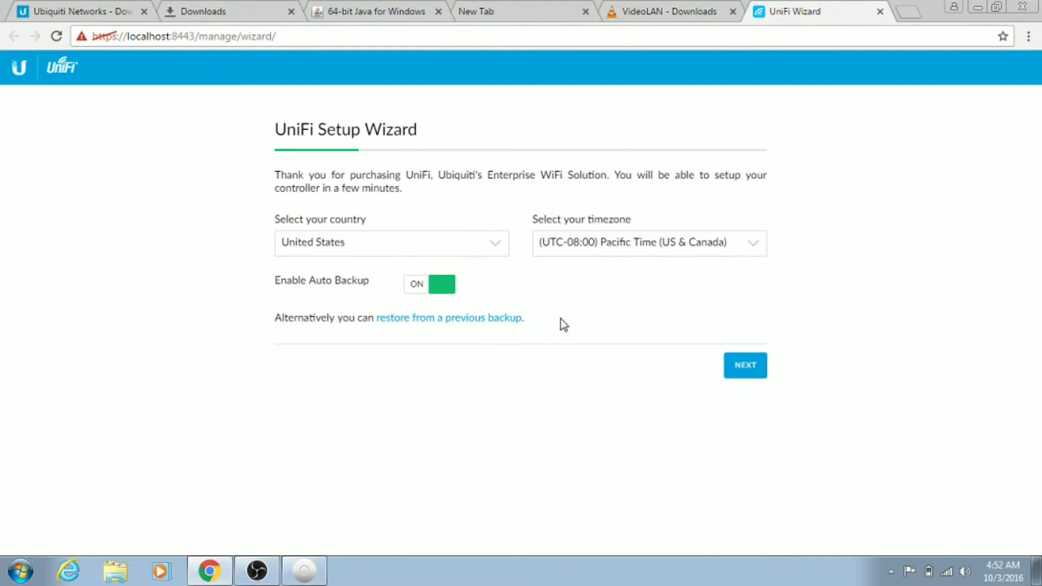
Continue past country/timezone and select the UniFi Switch 8 POE-150W and UniFi AP-AC-Pro
left_click(746, 374)
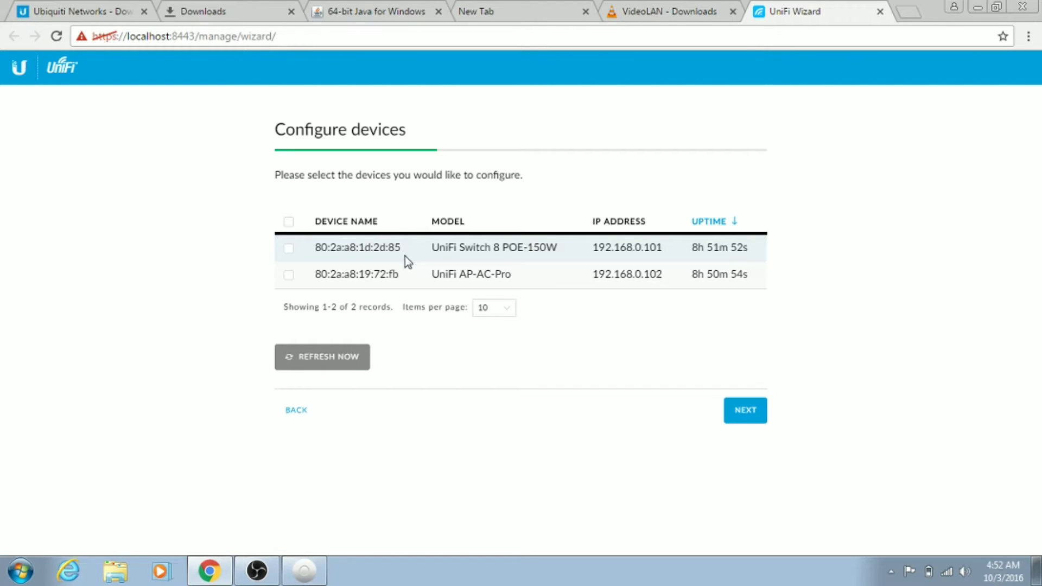
left_click(289, 249)
left_click(288, 276)
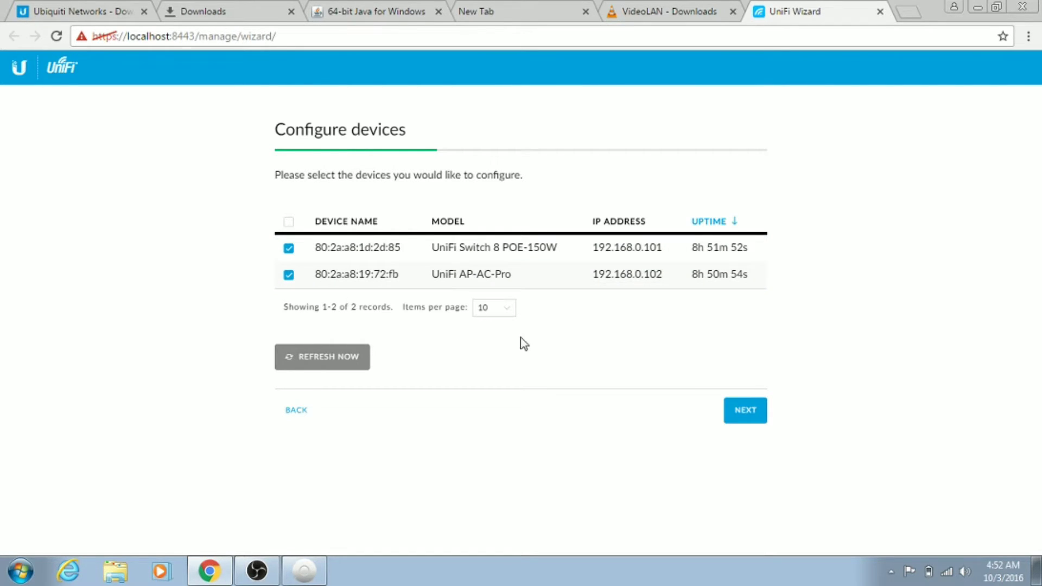
left_click(746, 411)
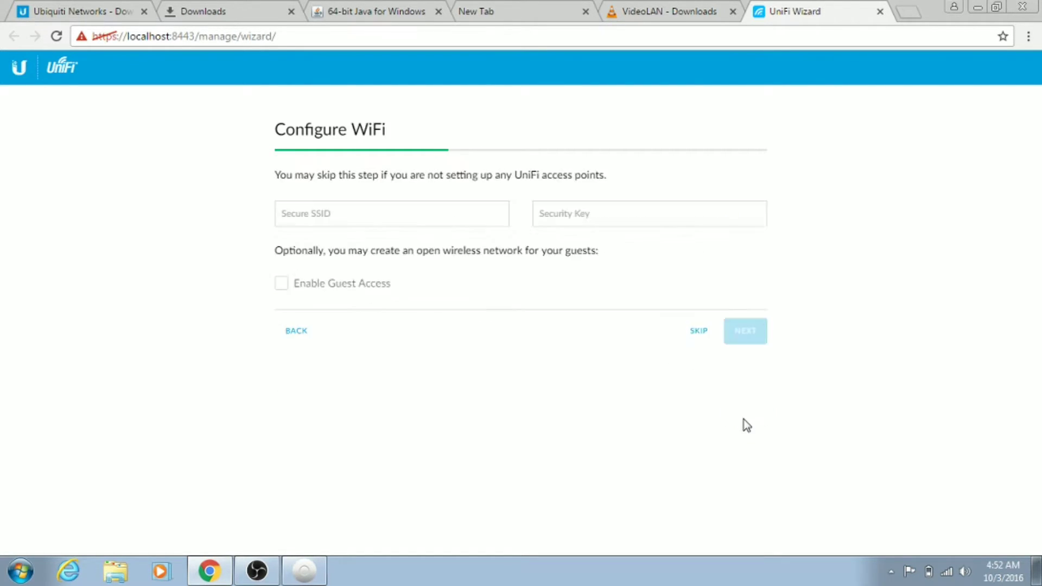
Create the secure WiFi network Dlink with a 10-character security key
left_click(386, 210)
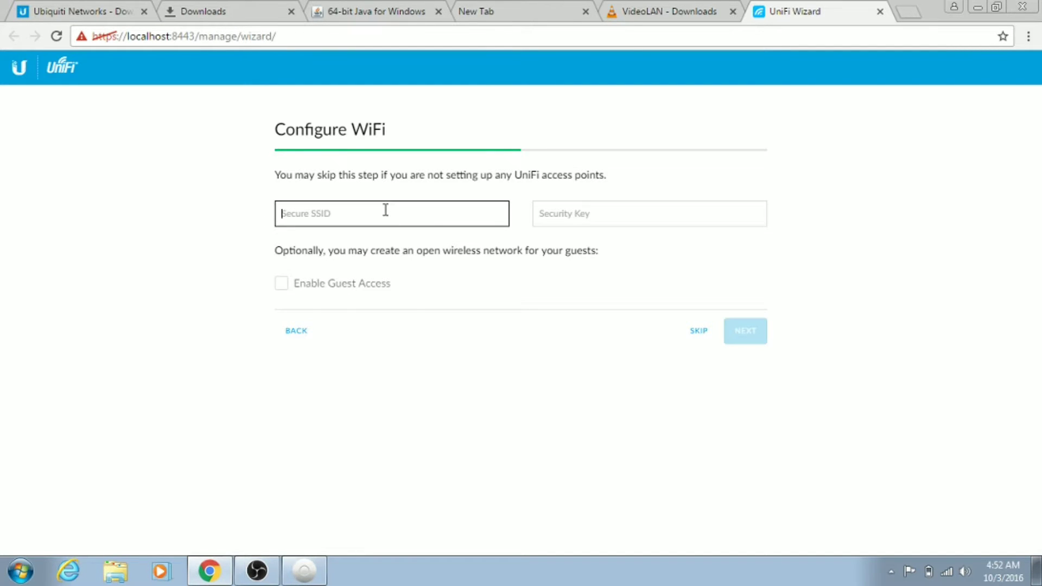
type("Dlink")
left_click(596, 222)
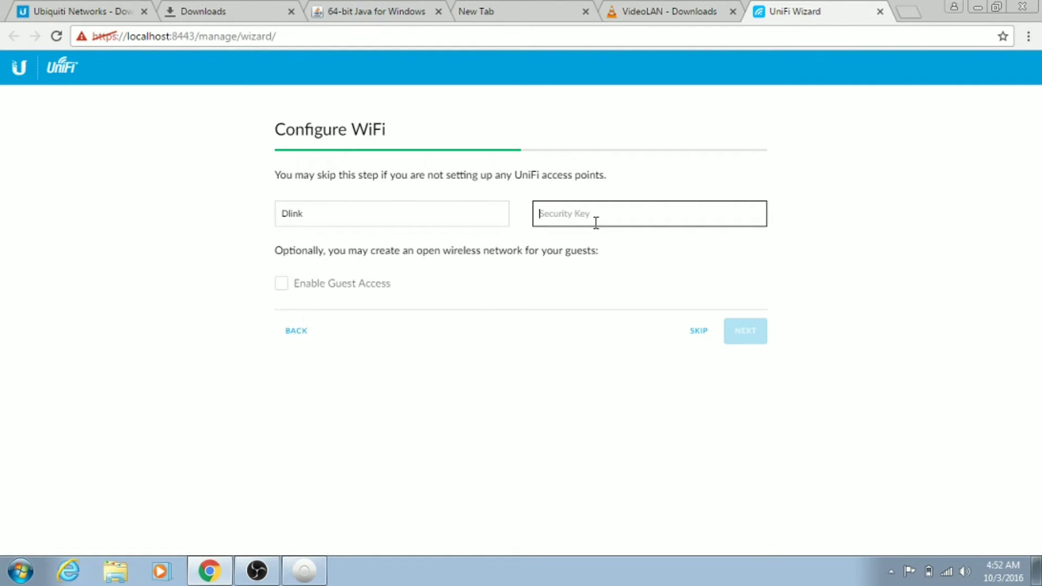
type("••••••")
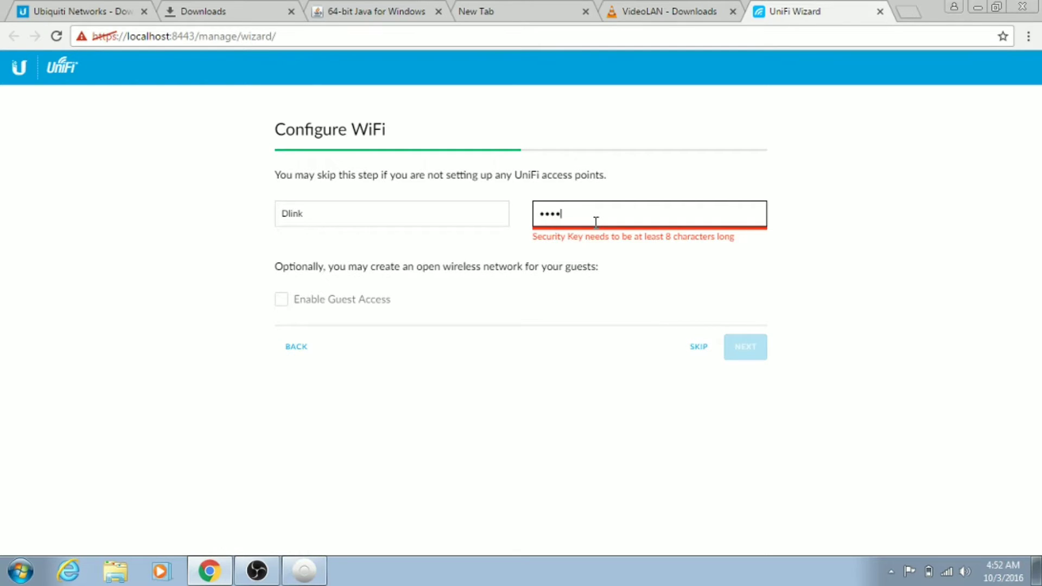
type("••••")
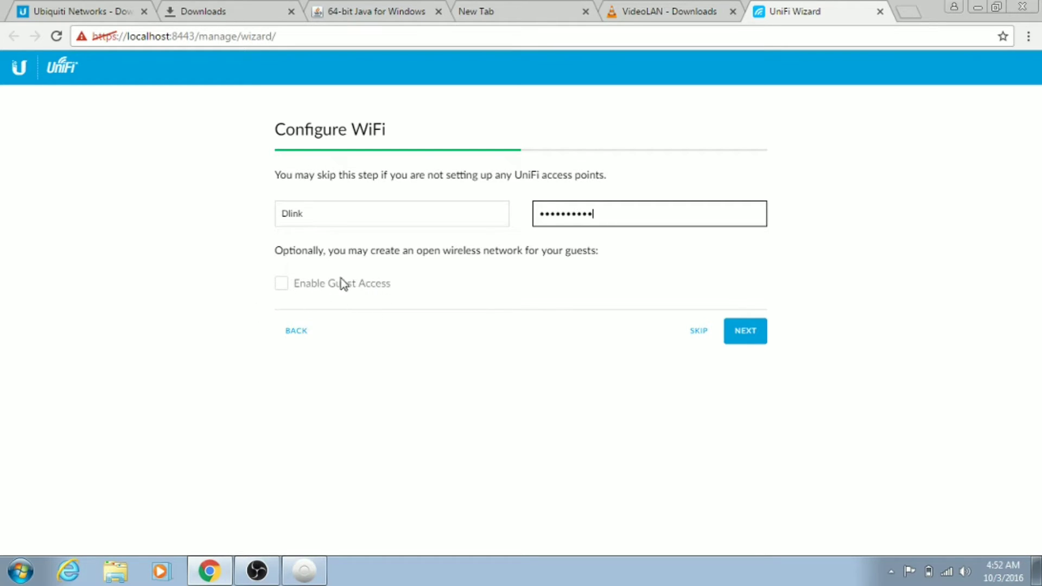
left_click(756, 332)
Enter admin name ubnt, type and confirm the admin password, and fill in the admin e-mail
left_click(435, 214)
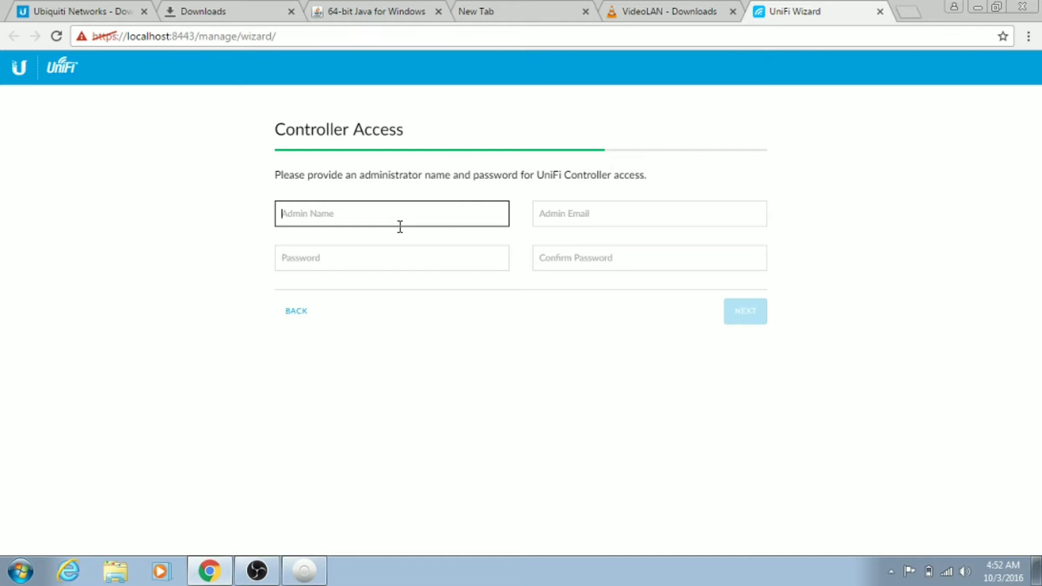
key("Tab")
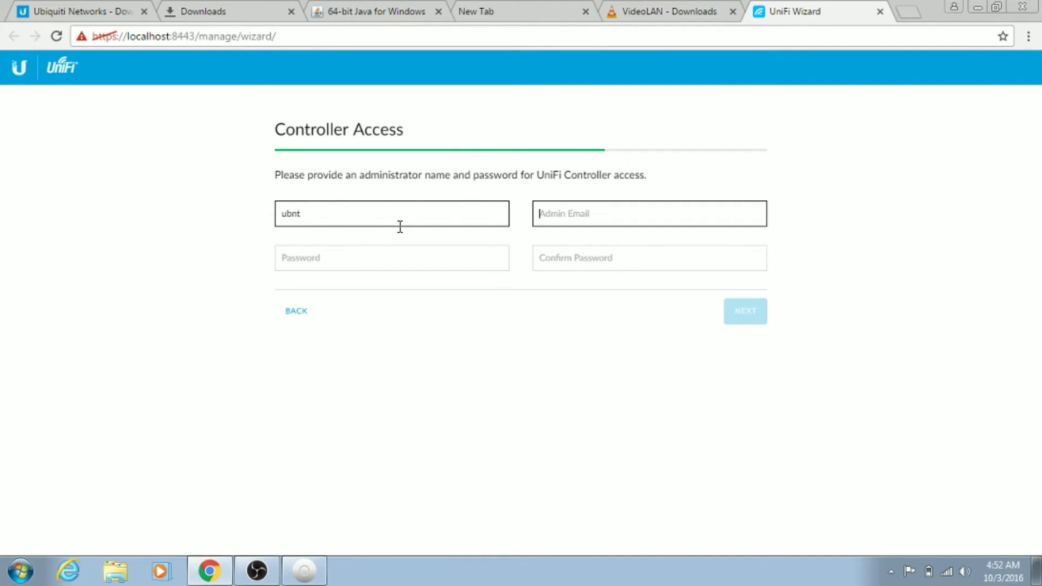
key("Tab")
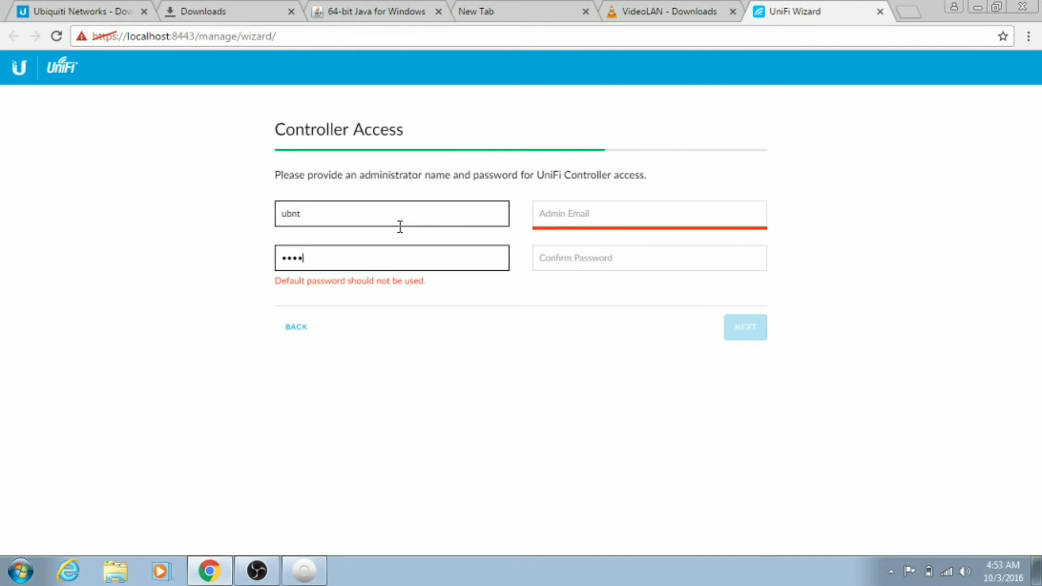
key("Tab")
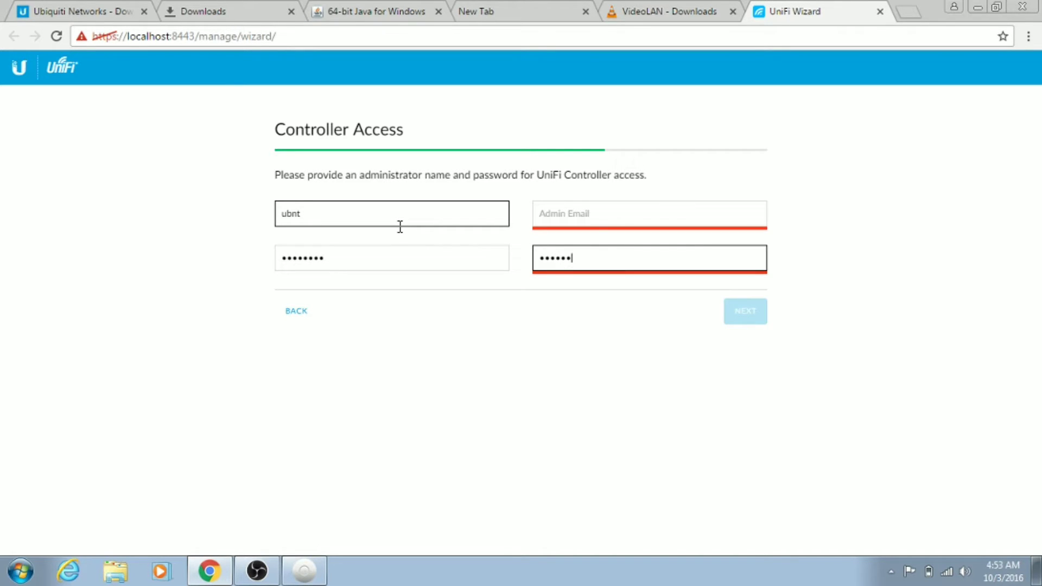
left_click(569, 227)
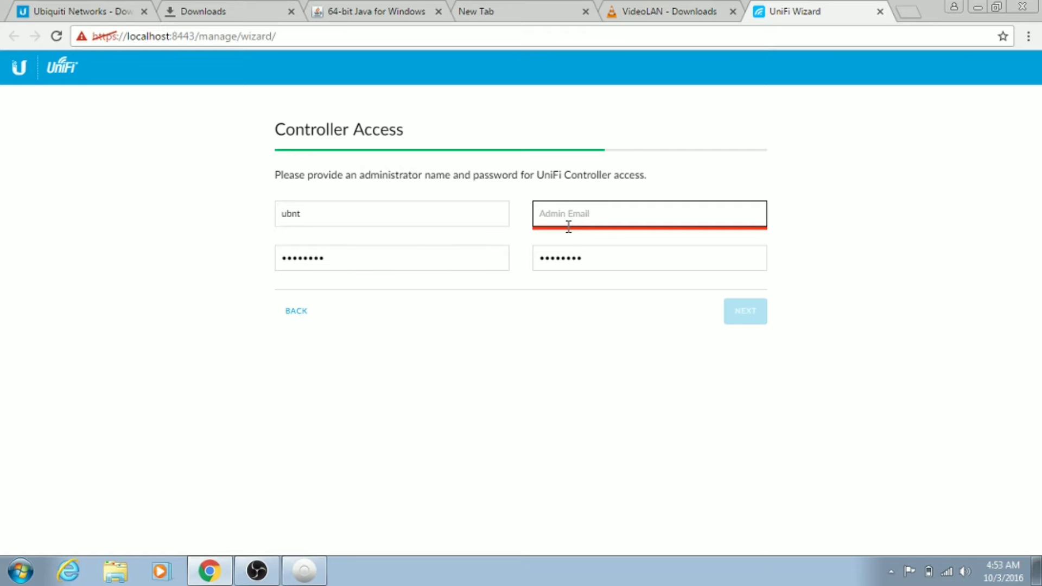
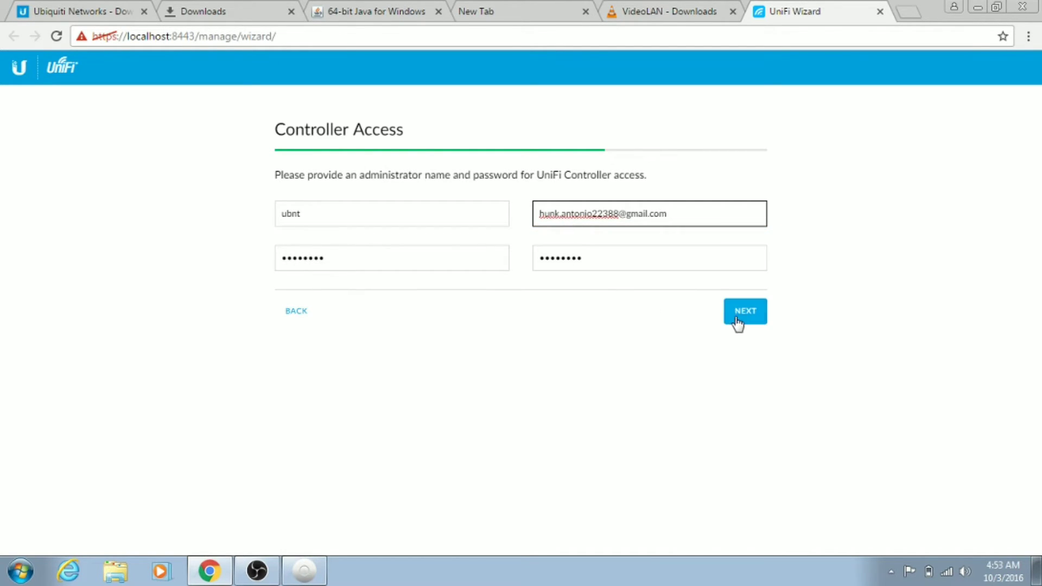
Skip cloud access and finish the wizard from the Confirm summary showing SSID Dlink and admin ubnt
left_click(741, 320)
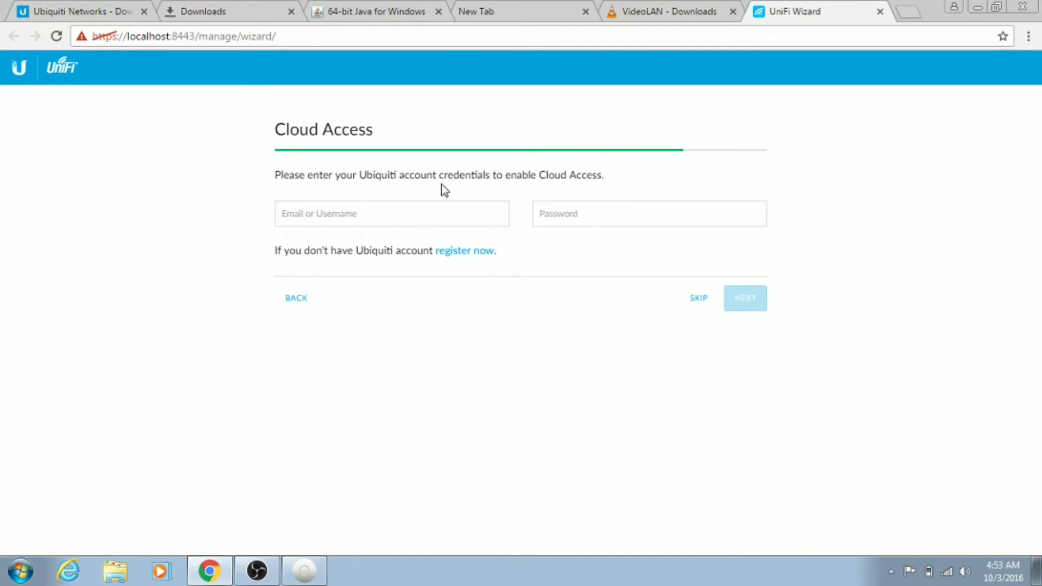
left_click(508, 212)
left_click(700, 298)
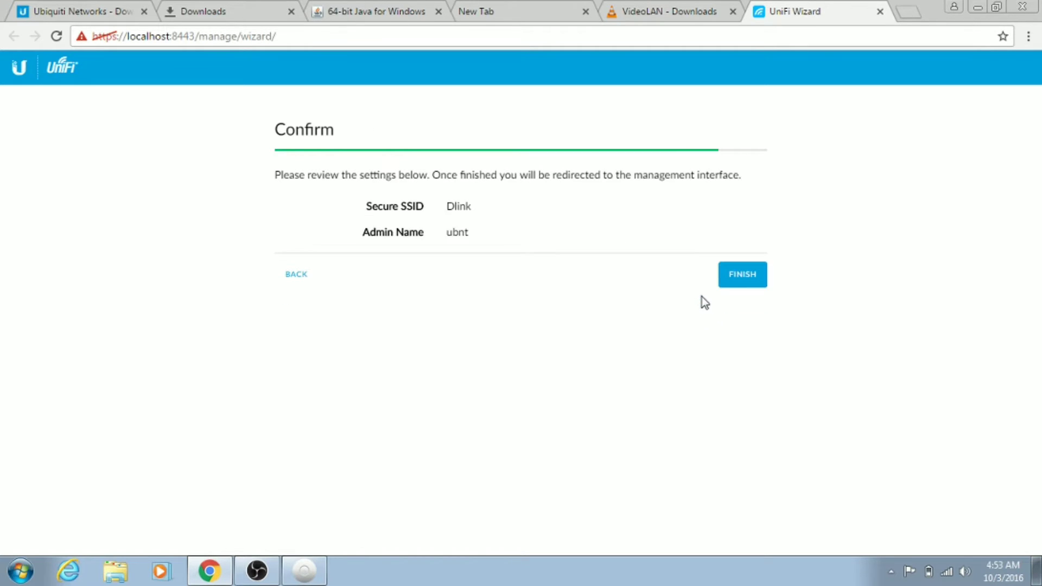
left_click(737, 278)
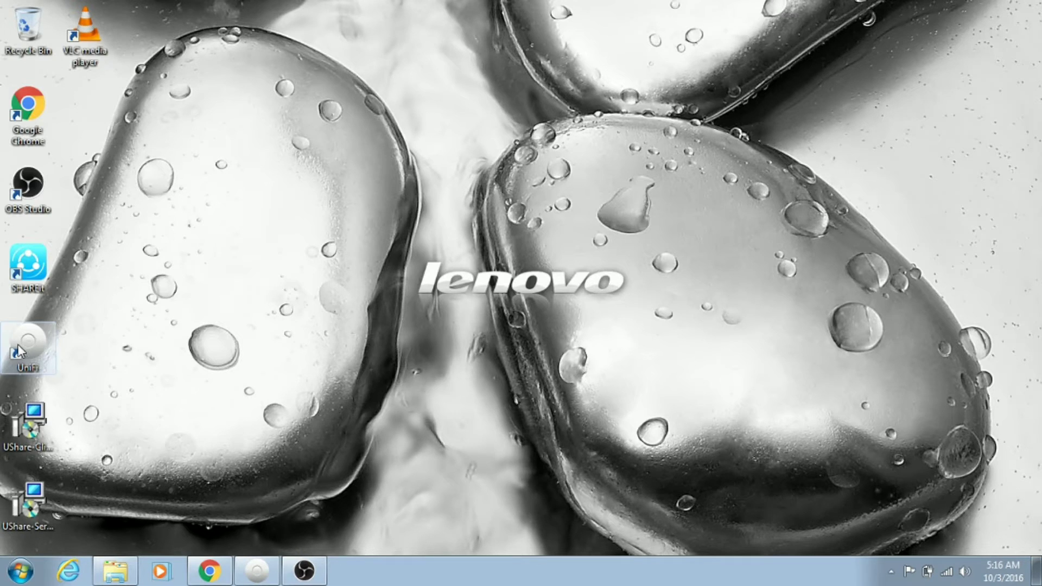
Bring up the UniFi controller dashboard for the Default site, showing one active WLAN device
left_click(27, 345)
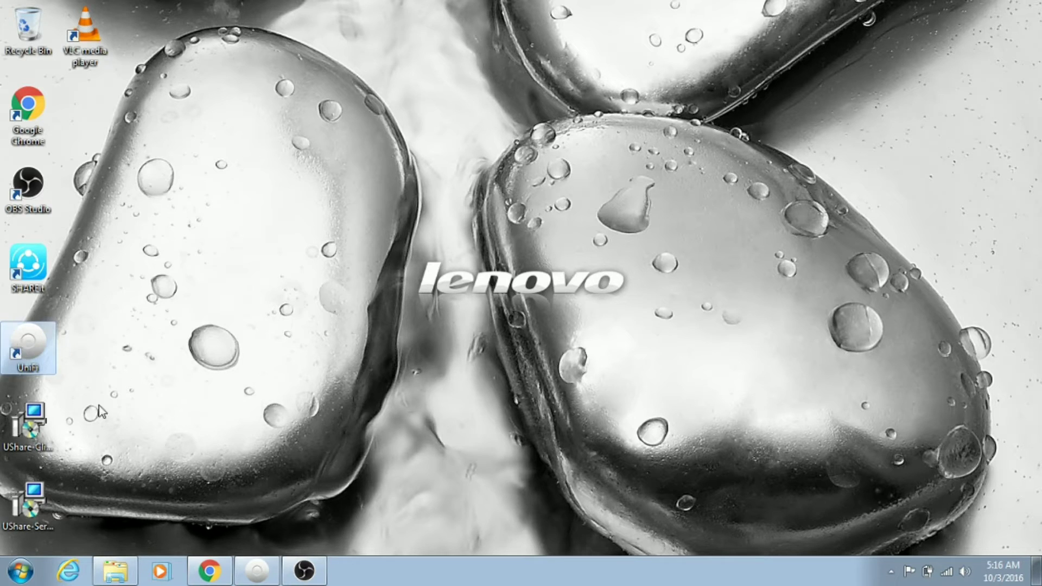
left_click(269, 573)
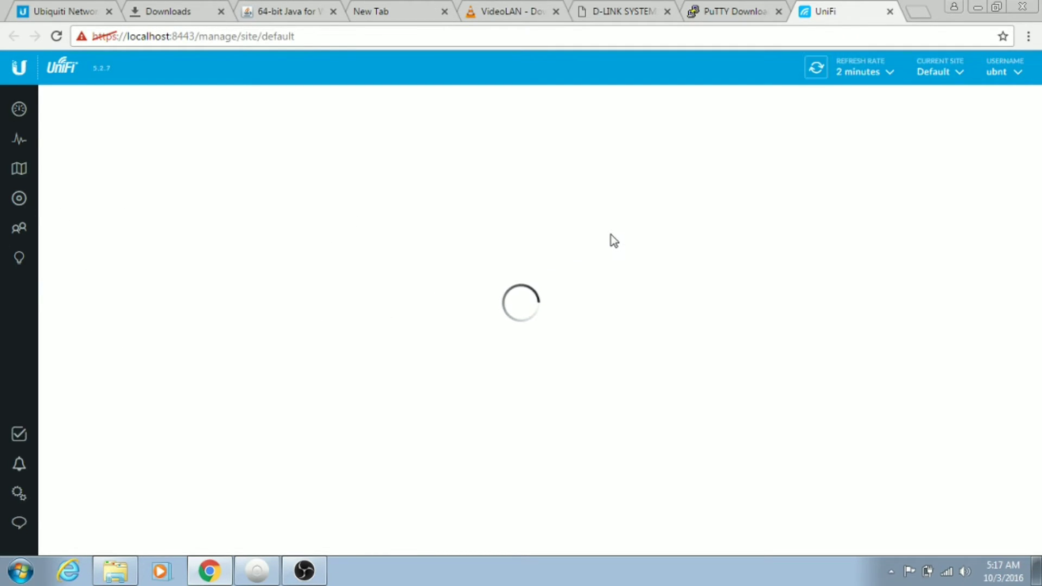
left_click(18, 205)
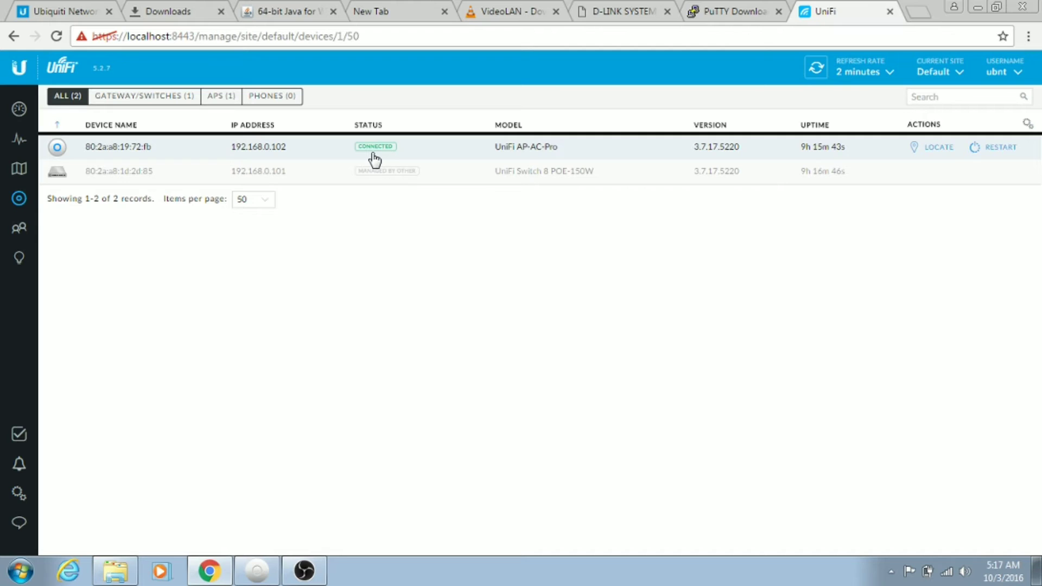
left_click(374, 181)
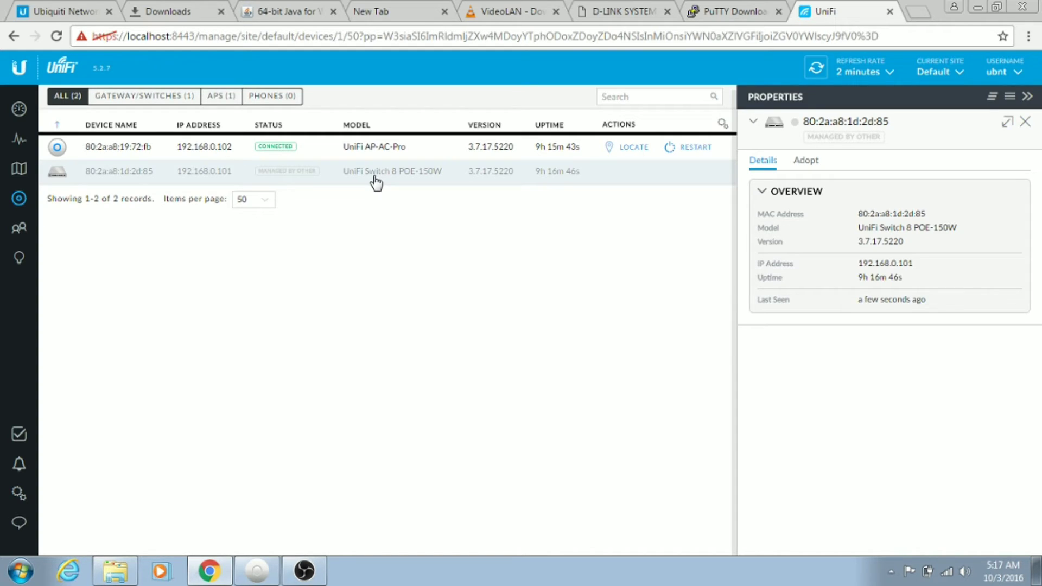
left_click(796, 162)
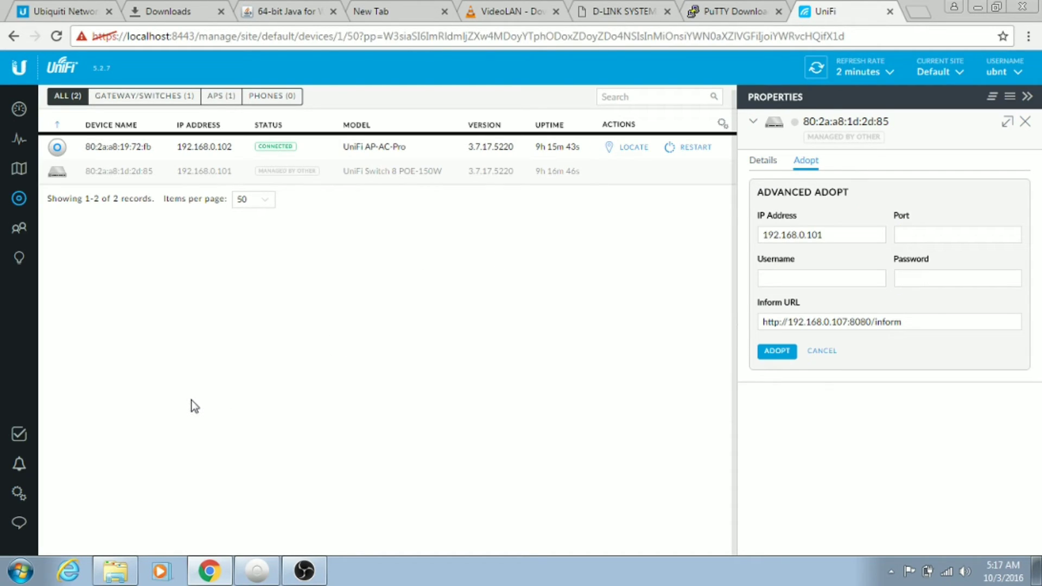
left_click(810, 277)
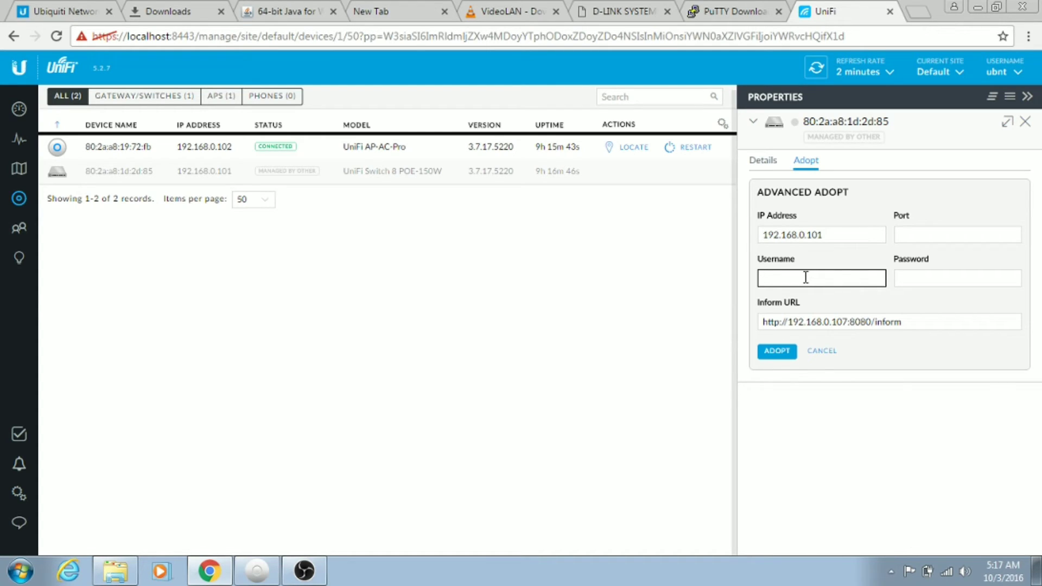
Review the device authentication credentials in Site settings and close the switch's Properties panel
left_click(19, 495)
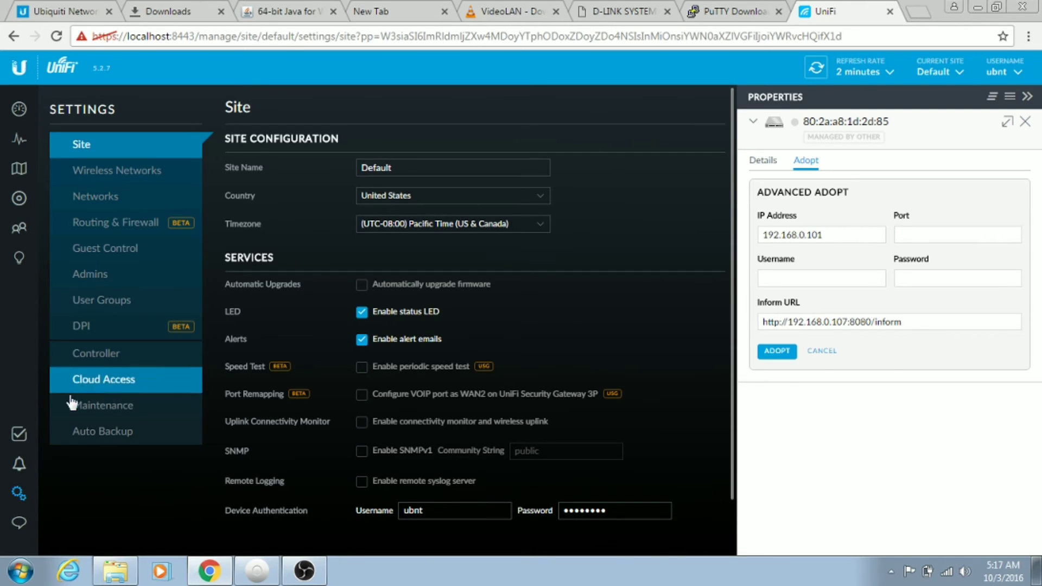
left_click(471, 515)
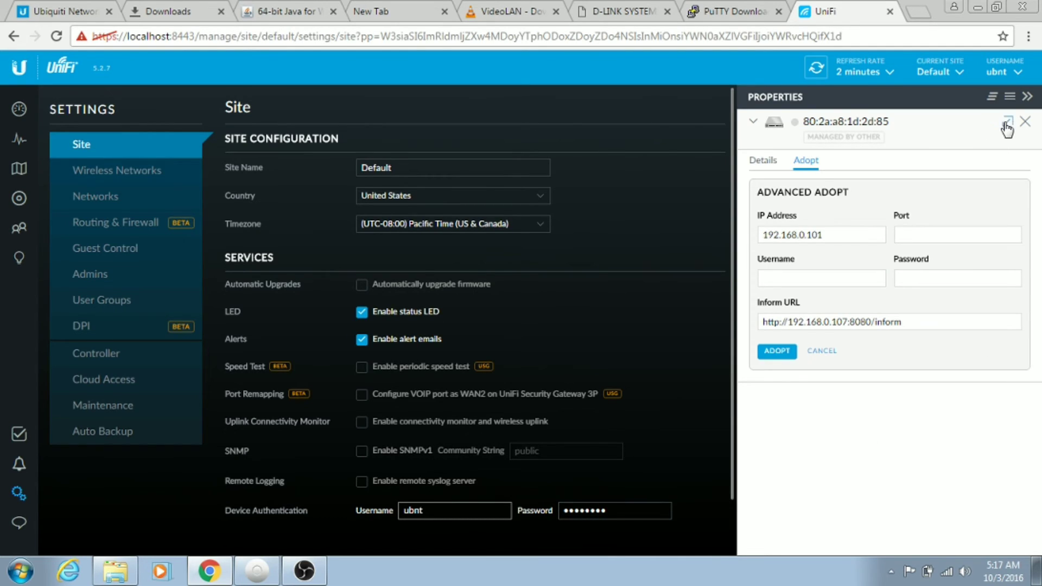
left_click(1025, 122)
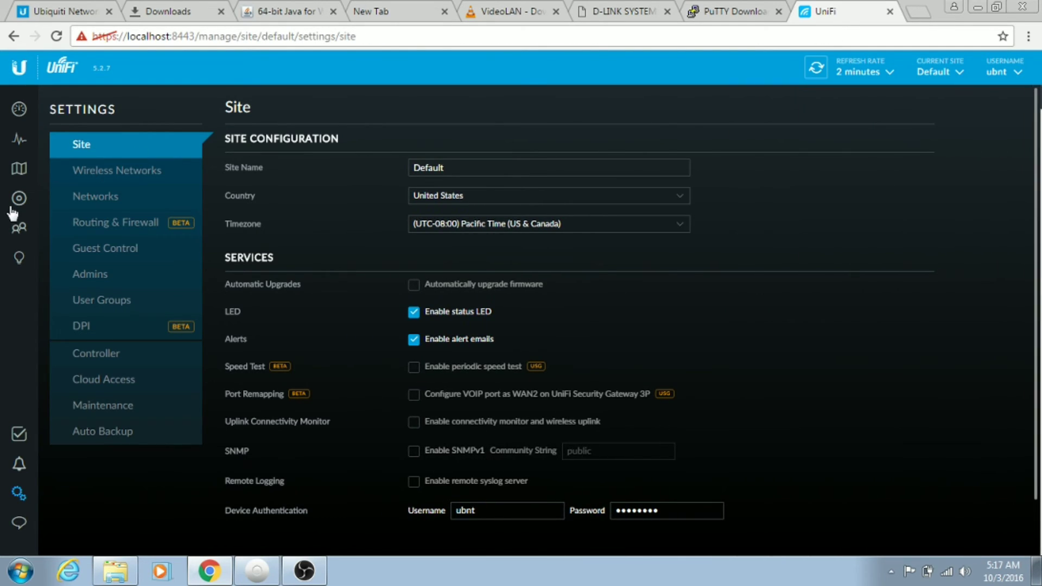
Enter the default ubnt username and the device password in the switch's Adopt form, then submit ADOPT
left_click(19, 199)
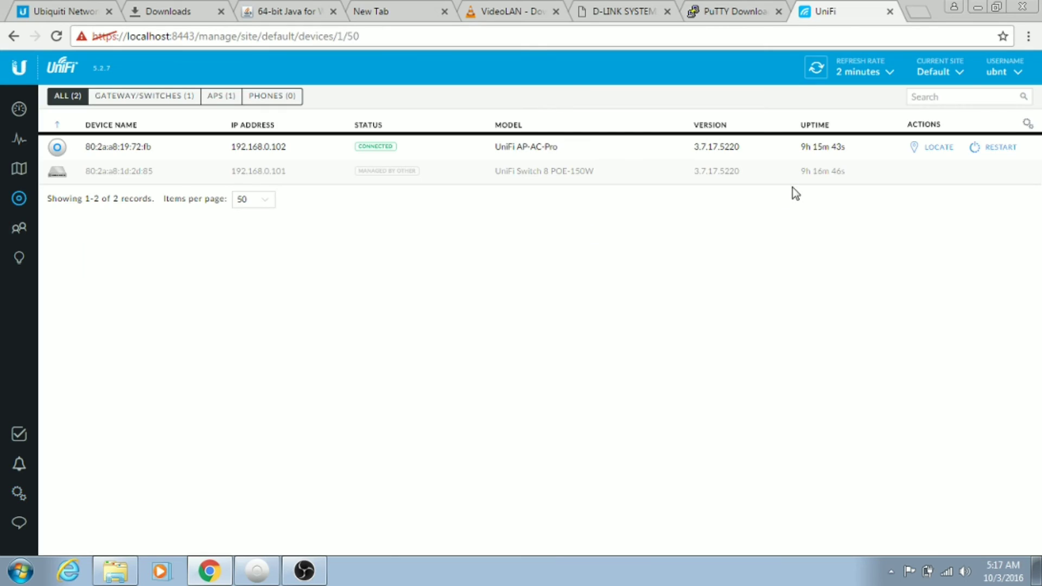
left_click(342, 170)
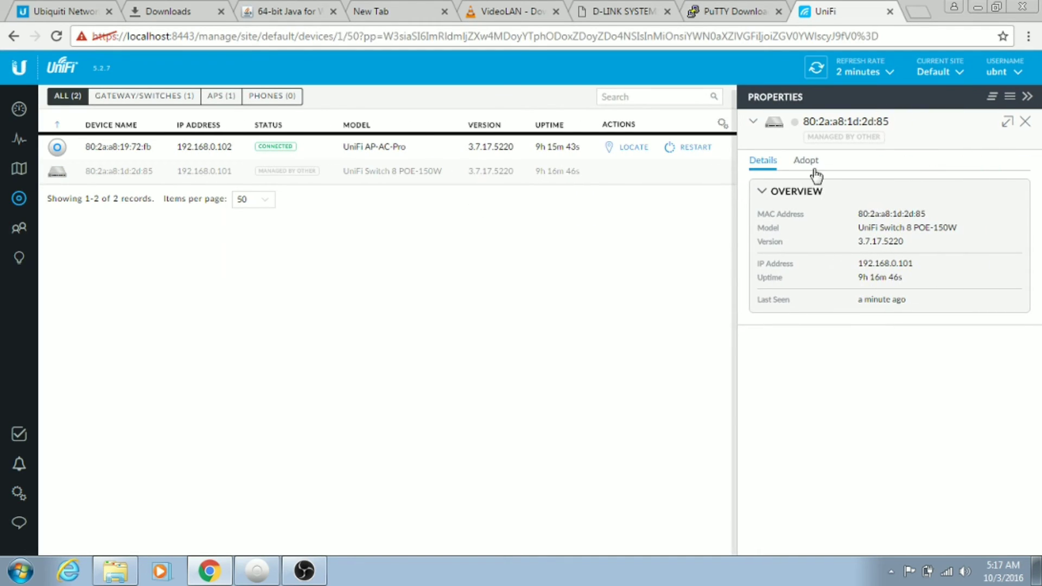
left_click(806, 160)
left_click(792, 279)
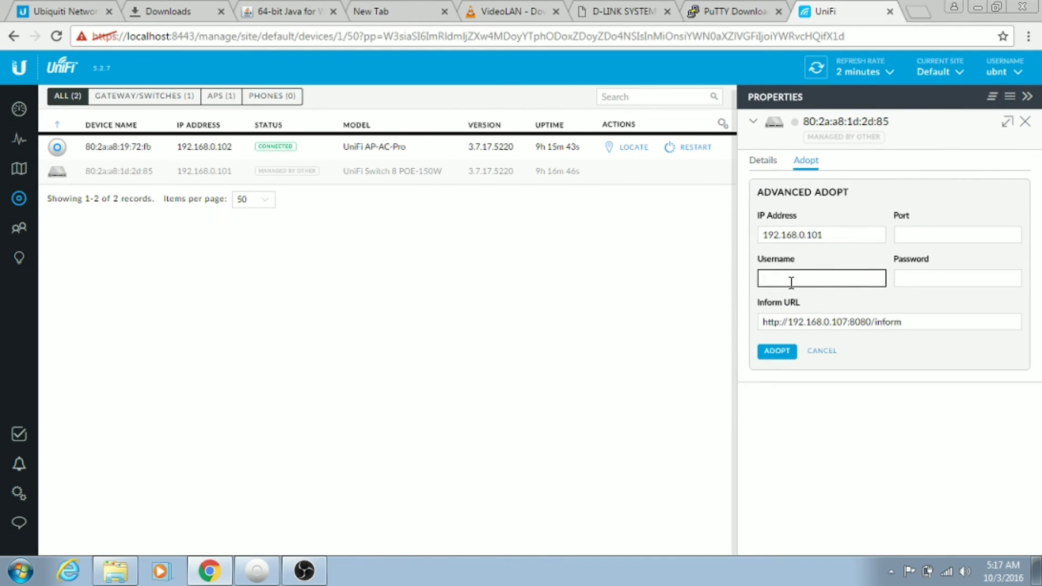
type("ubnt")
key("Tab")
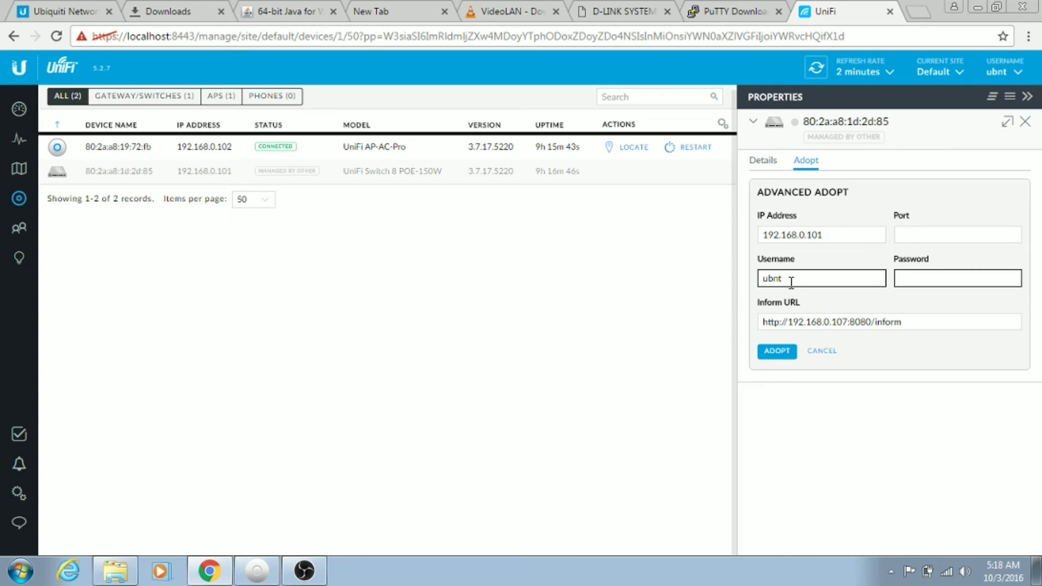
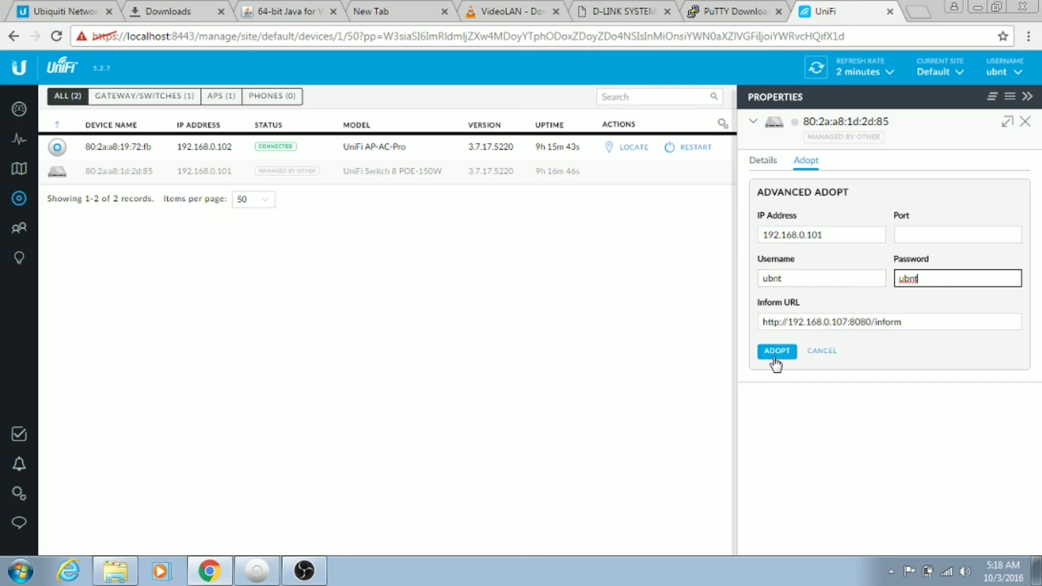
left_click(776, 357)
left_click(776, 357)
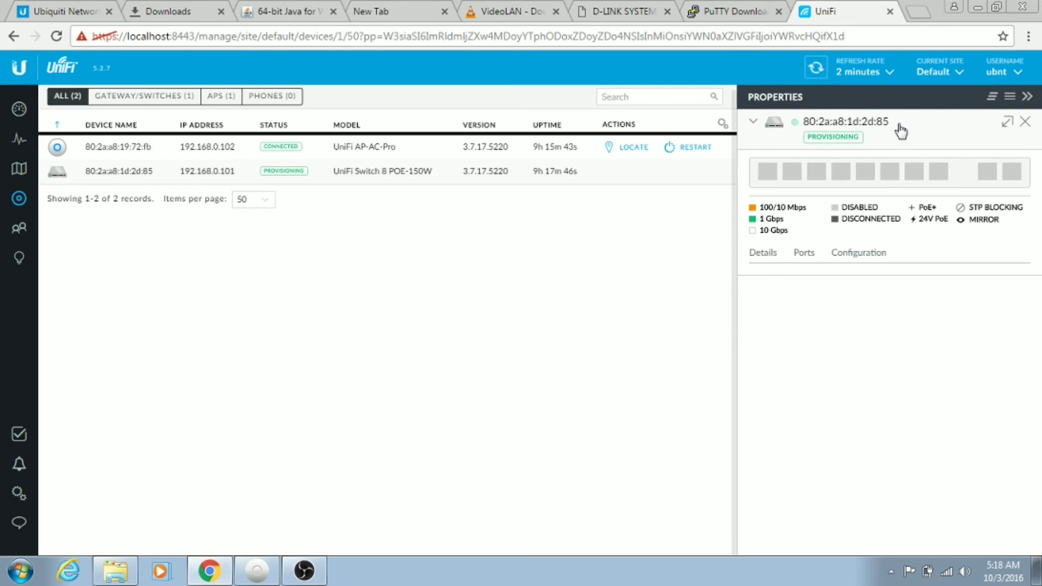
Close the switch panel and refresh until the switch shows Connected alongside the AP-AC-Pro
left_click(1025, 121)
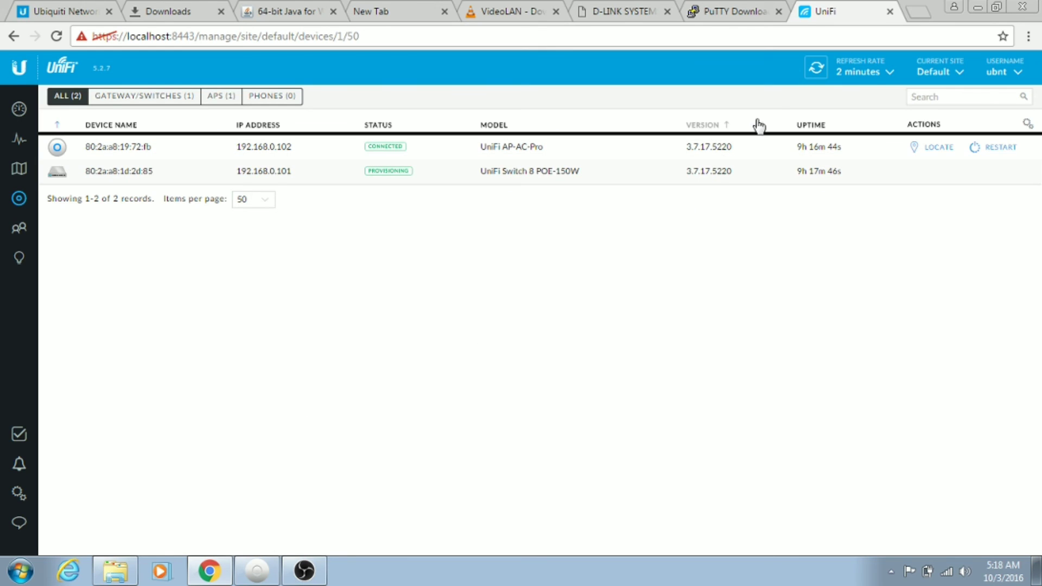
left_click(817, 69)
left_click(818, 69)
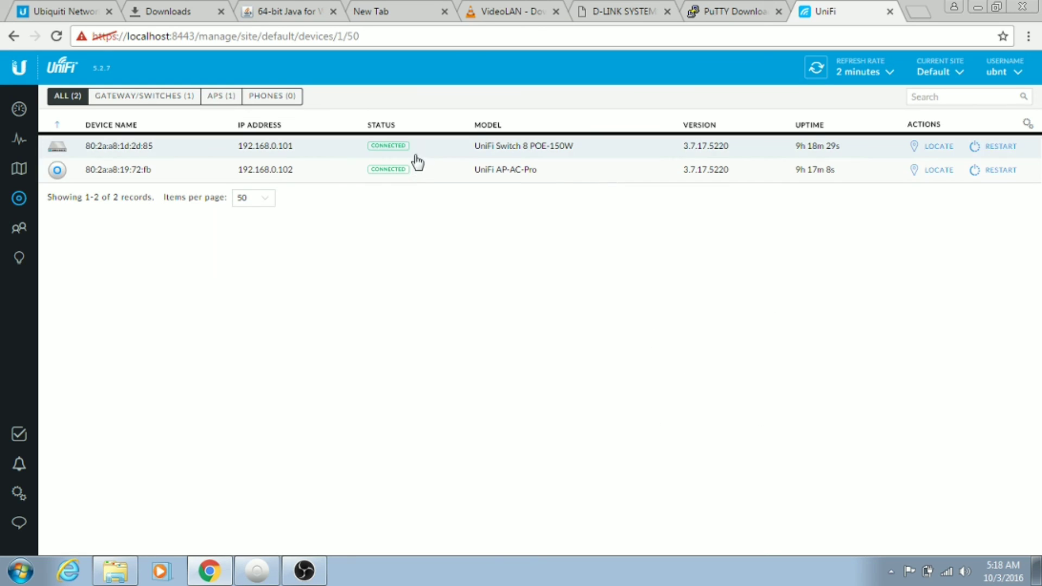